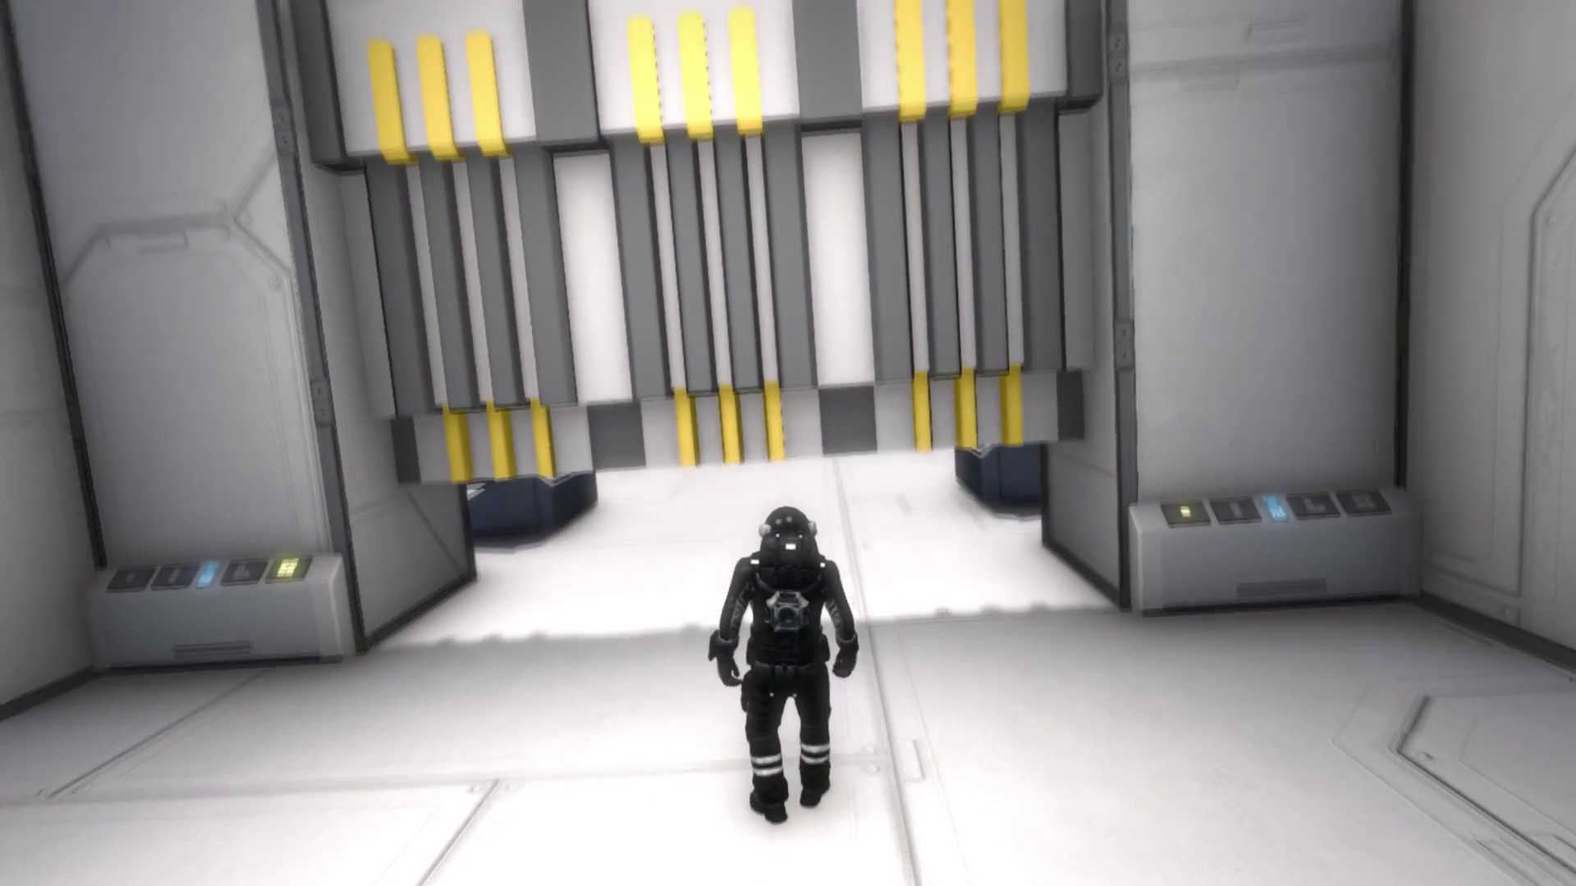
{"action": "key", "text": "w"}
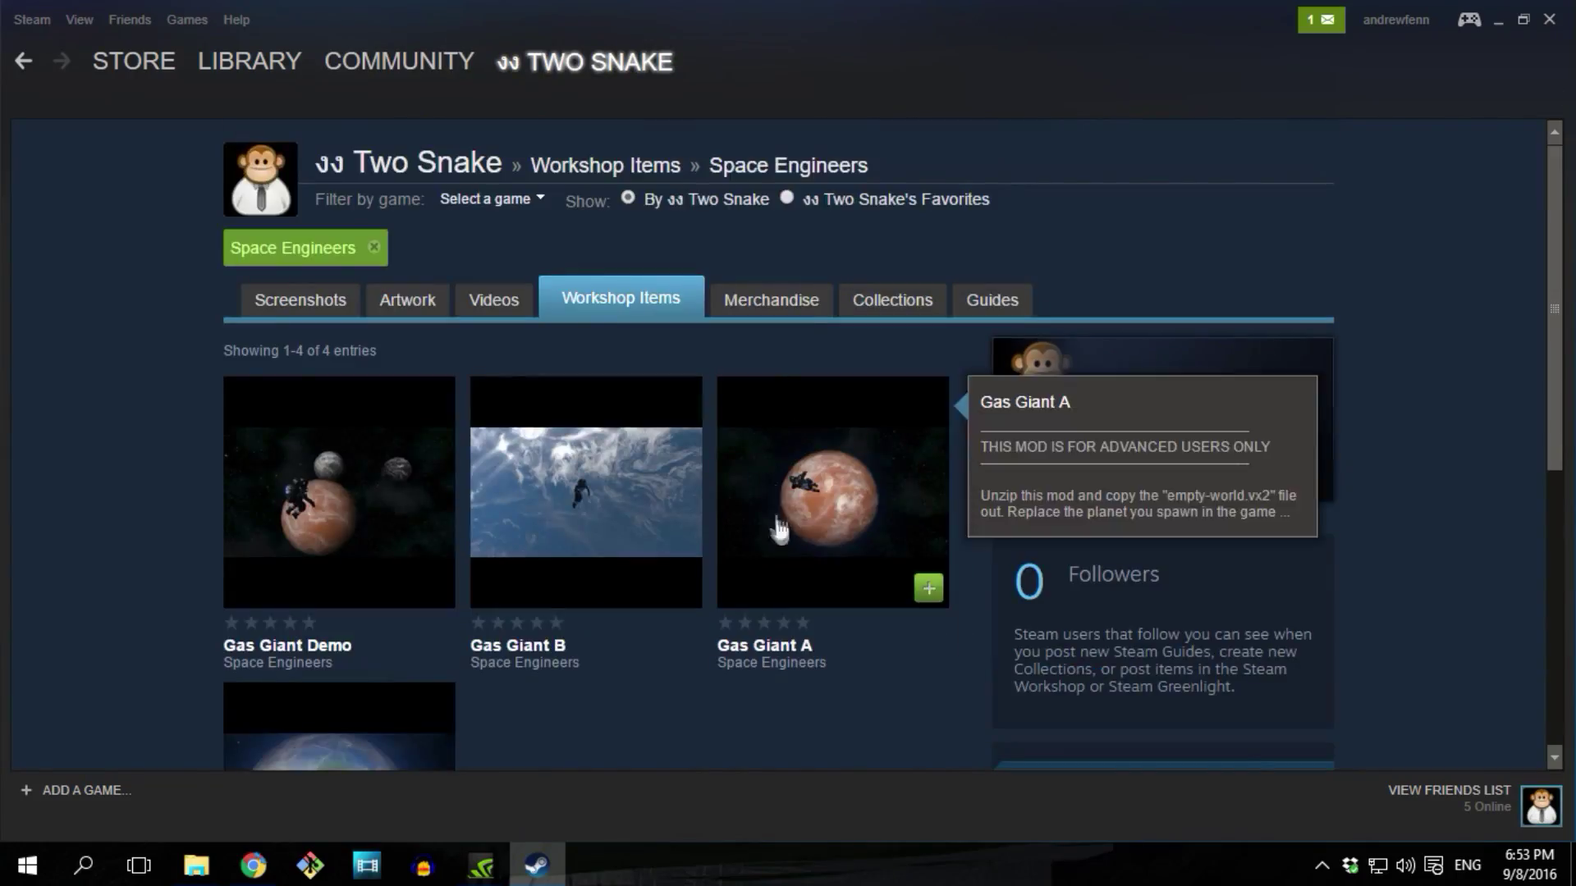
Review the published Space Engineers gas giant workshop items and examine the Gas Giant Demo world's page
{"action": "scroll", "coordinate": [776, 535], "scroll_direction": "down", "scroll_amount": 3}
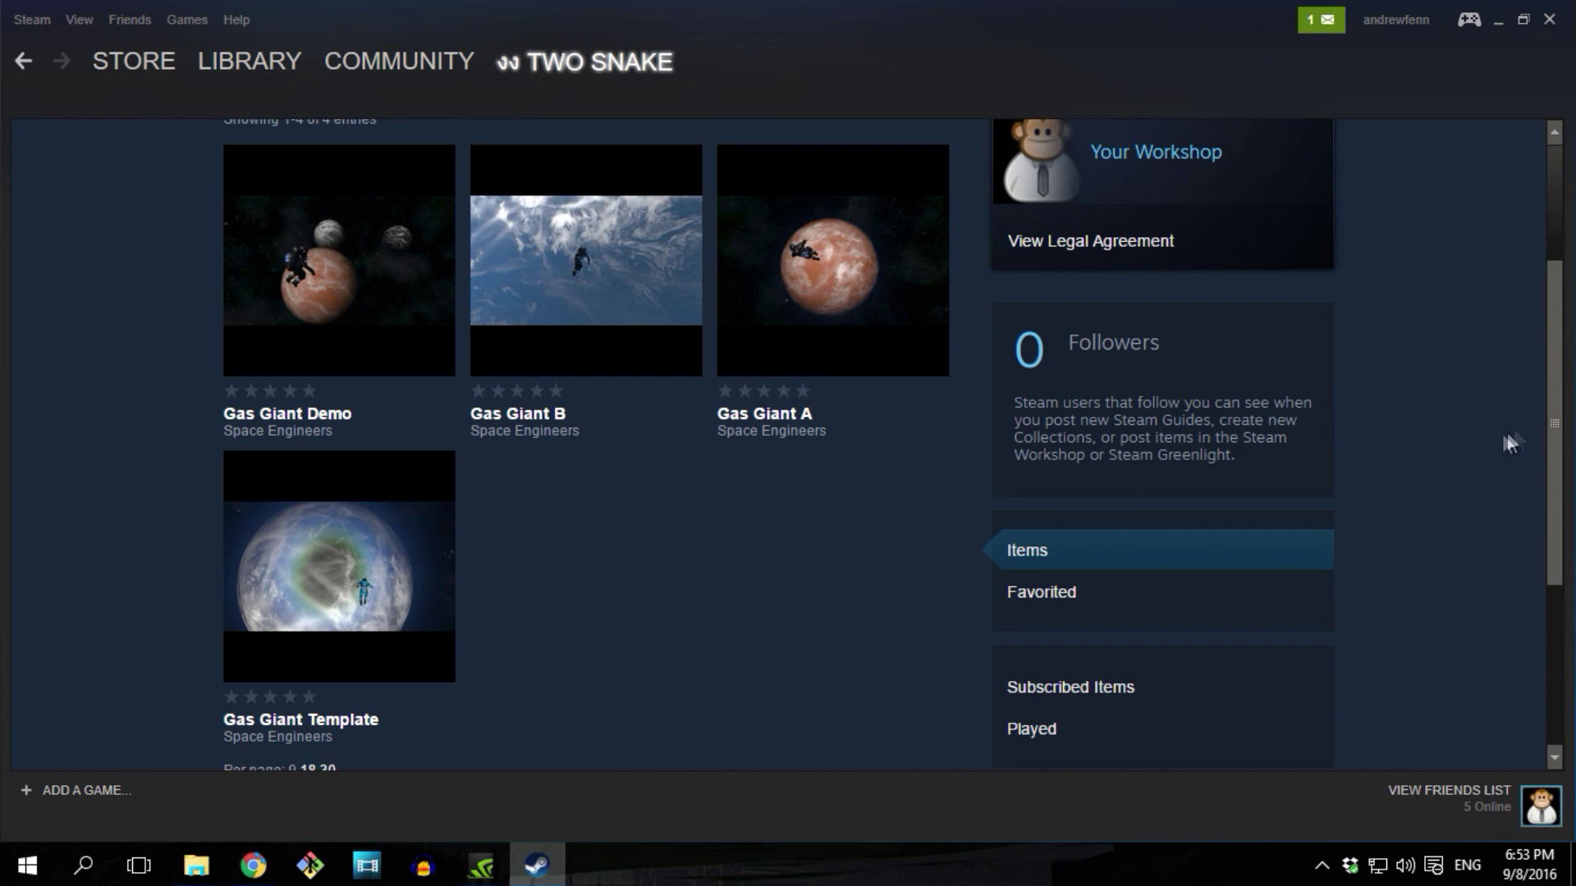
{"action": "scroll", "coordinate": [1554, 423], "scroll_direction": "down", "scroll_amount": 1}
{"action": "scroll", "coordinate": [1551, 422], "scroll_direction": "up", "scroll_amount": 2}
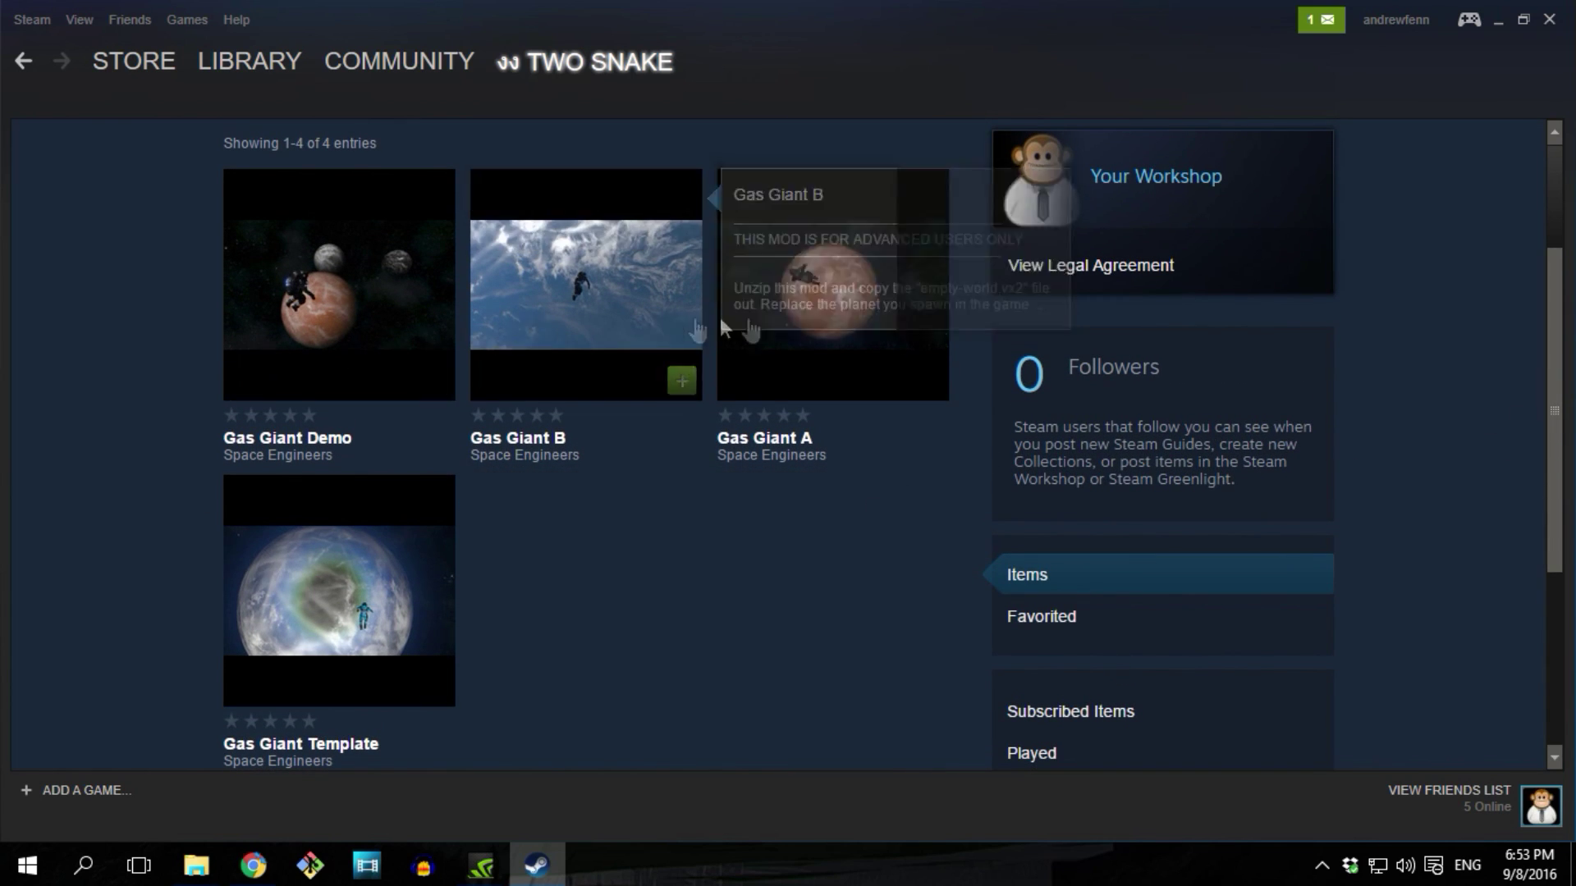
{"action": "mouse_move", "coordinate": [329, 611]}
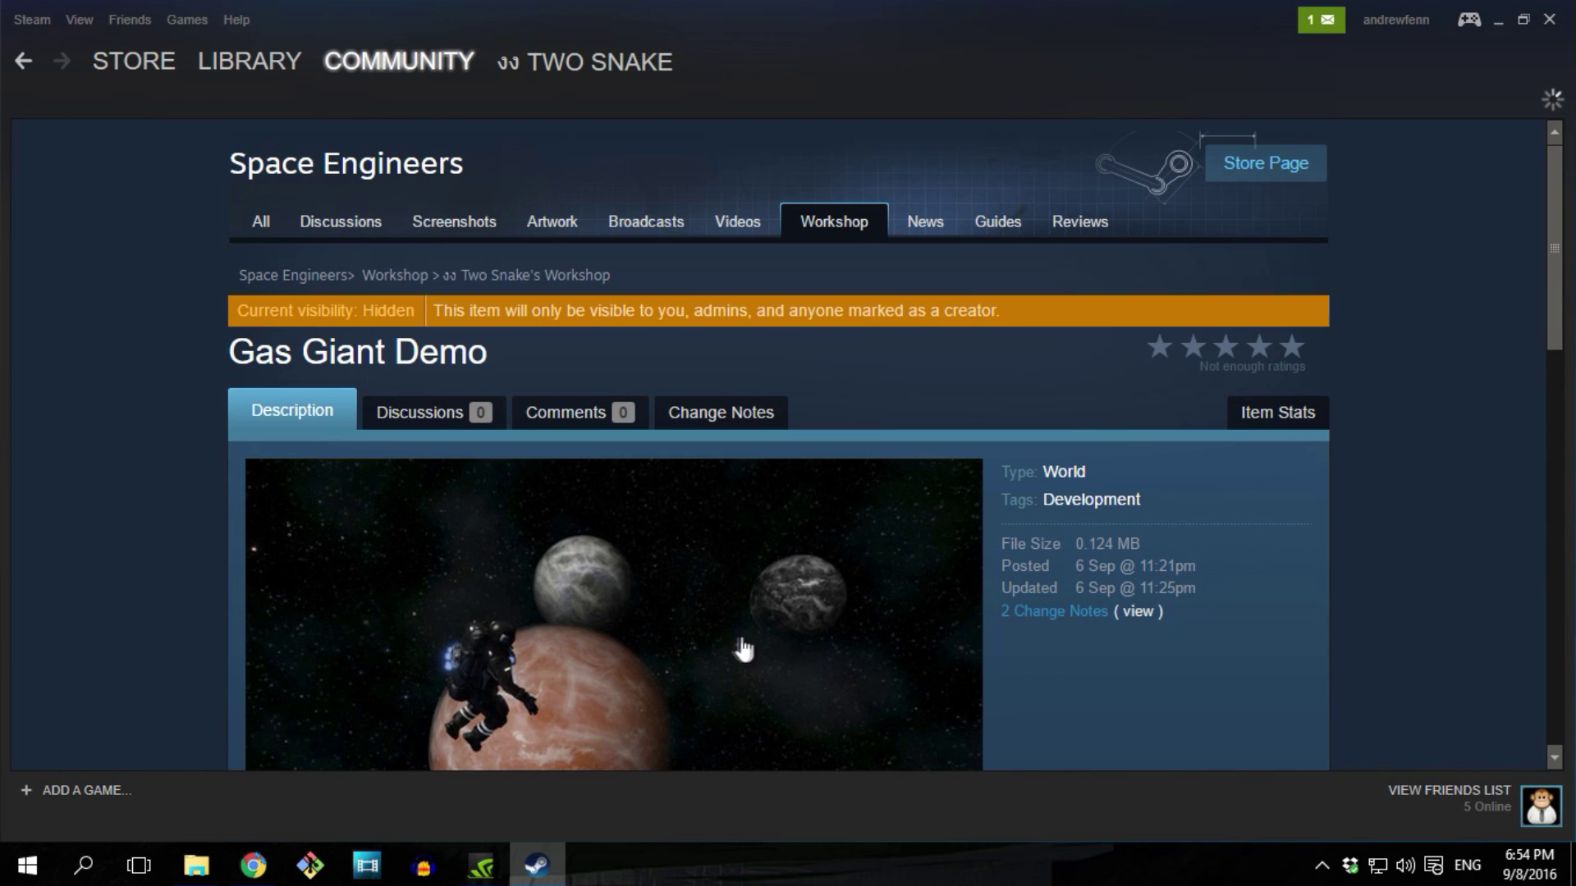
{"action": "scroll", "coordinate": [865, 608], "scroll_direction": "down", "scroll_amount": 5}
{"action": "scroll", "coordinate": [866, 607], "scroll_direction": "up", "scroll_amount": 2}
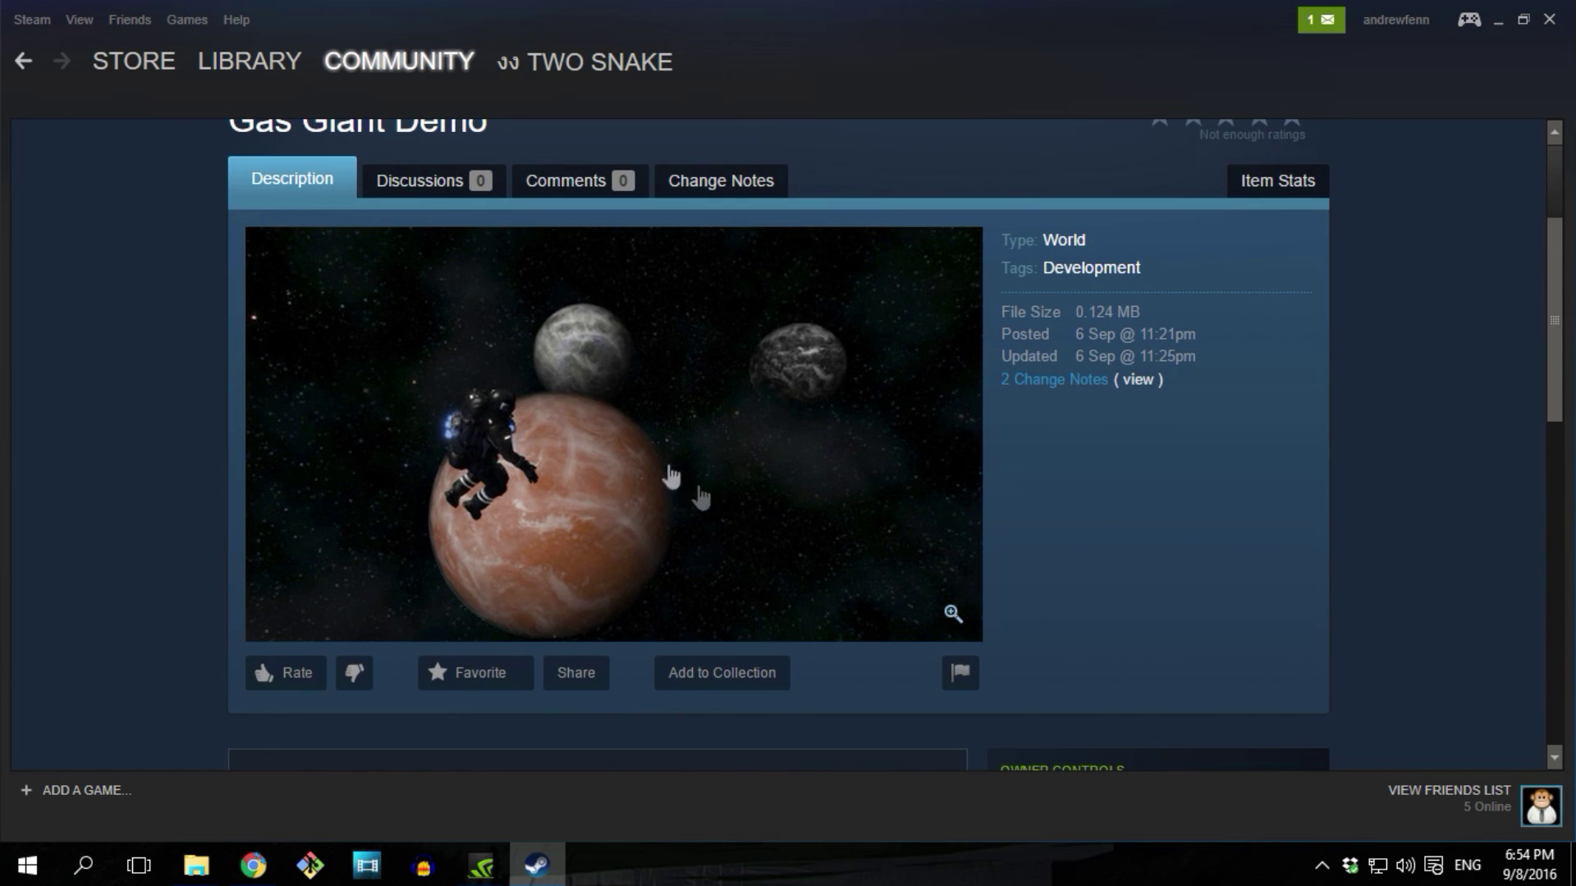
{"action": "left_click_drag", "start_coordinate": [1559, 390], "coordinate": [1546, 516]}
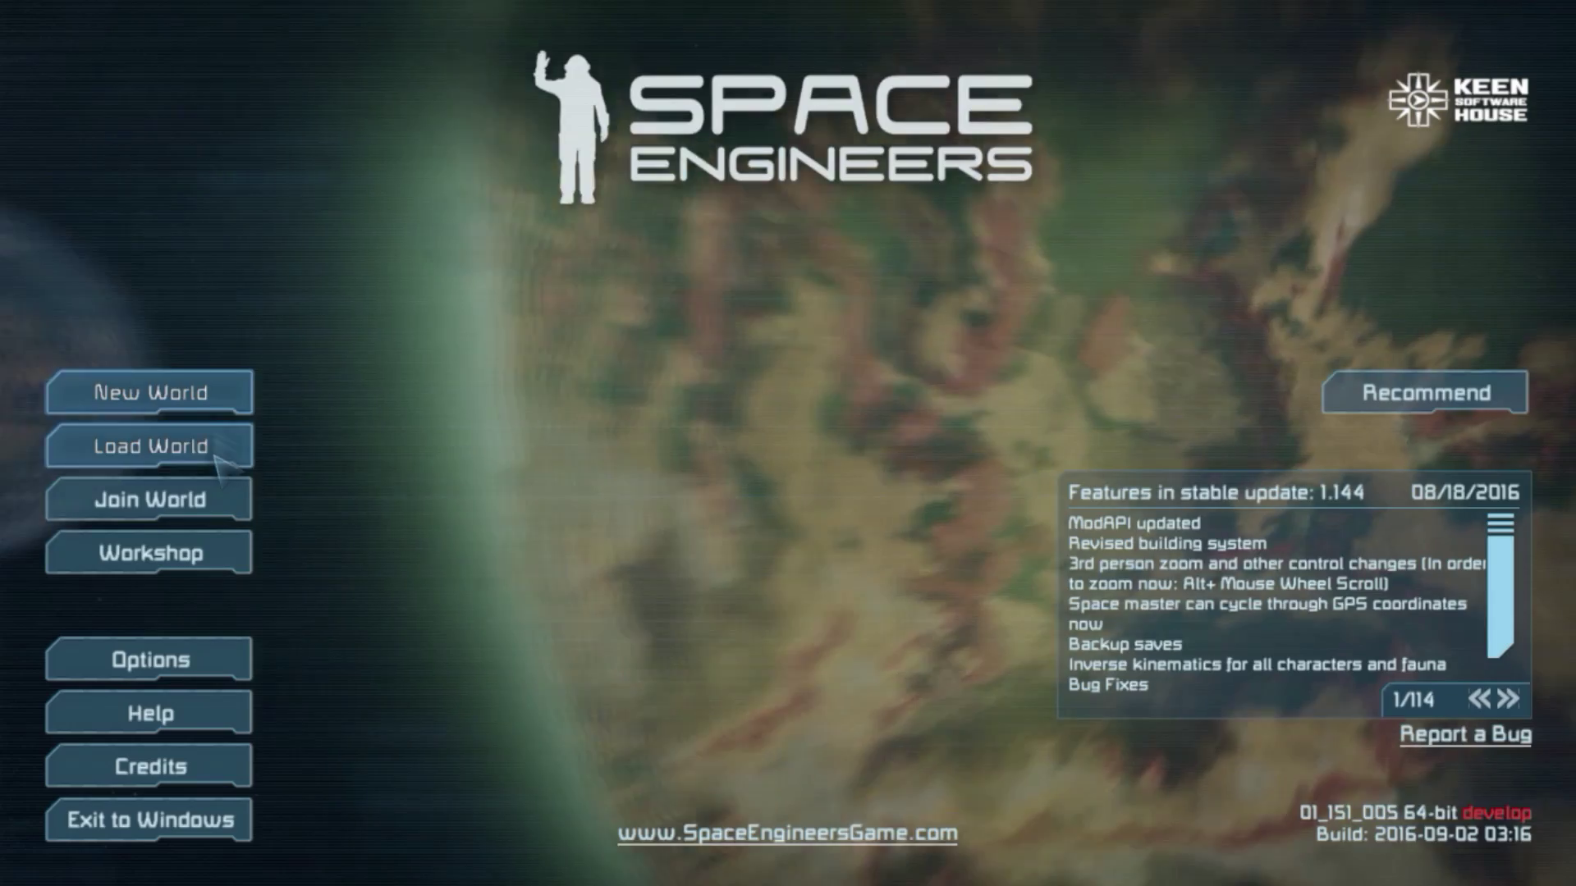
Start a new custom world in Space Engineers based on the Empty World scenario
{"action": "left_click", "coordinate": [218, 410]}
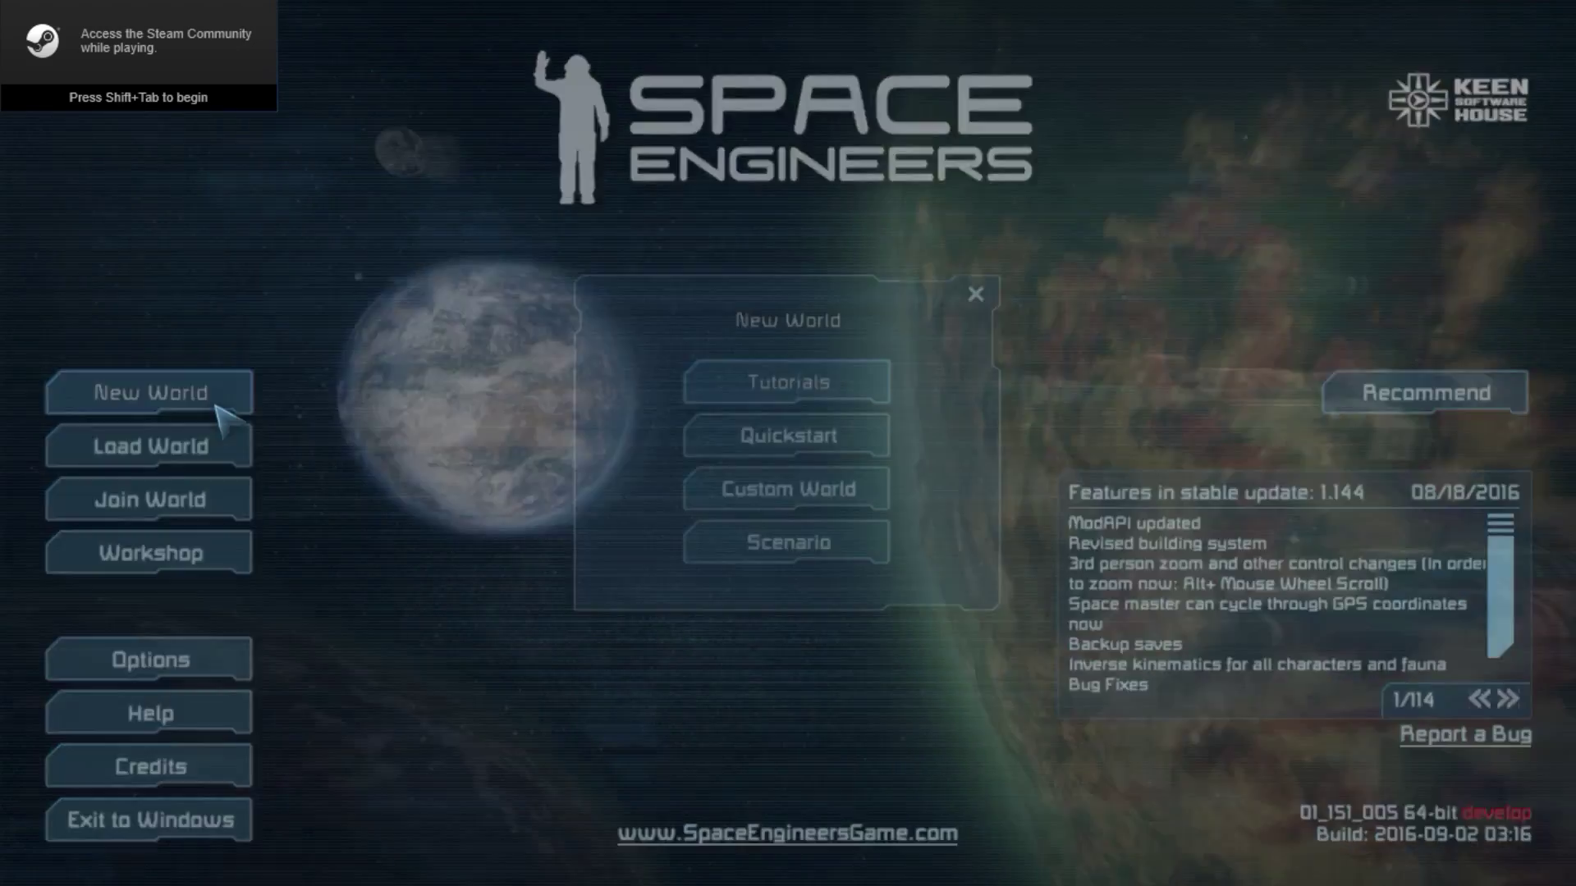
{"action": "left_click", "coordinate": [816, 502]}
{"action": "scroll", "coordinate": [435, 459], "scroll_direction": "down", "scroll_amount": 10}
{"action": "left_click", "coordinate": [435, 738]}
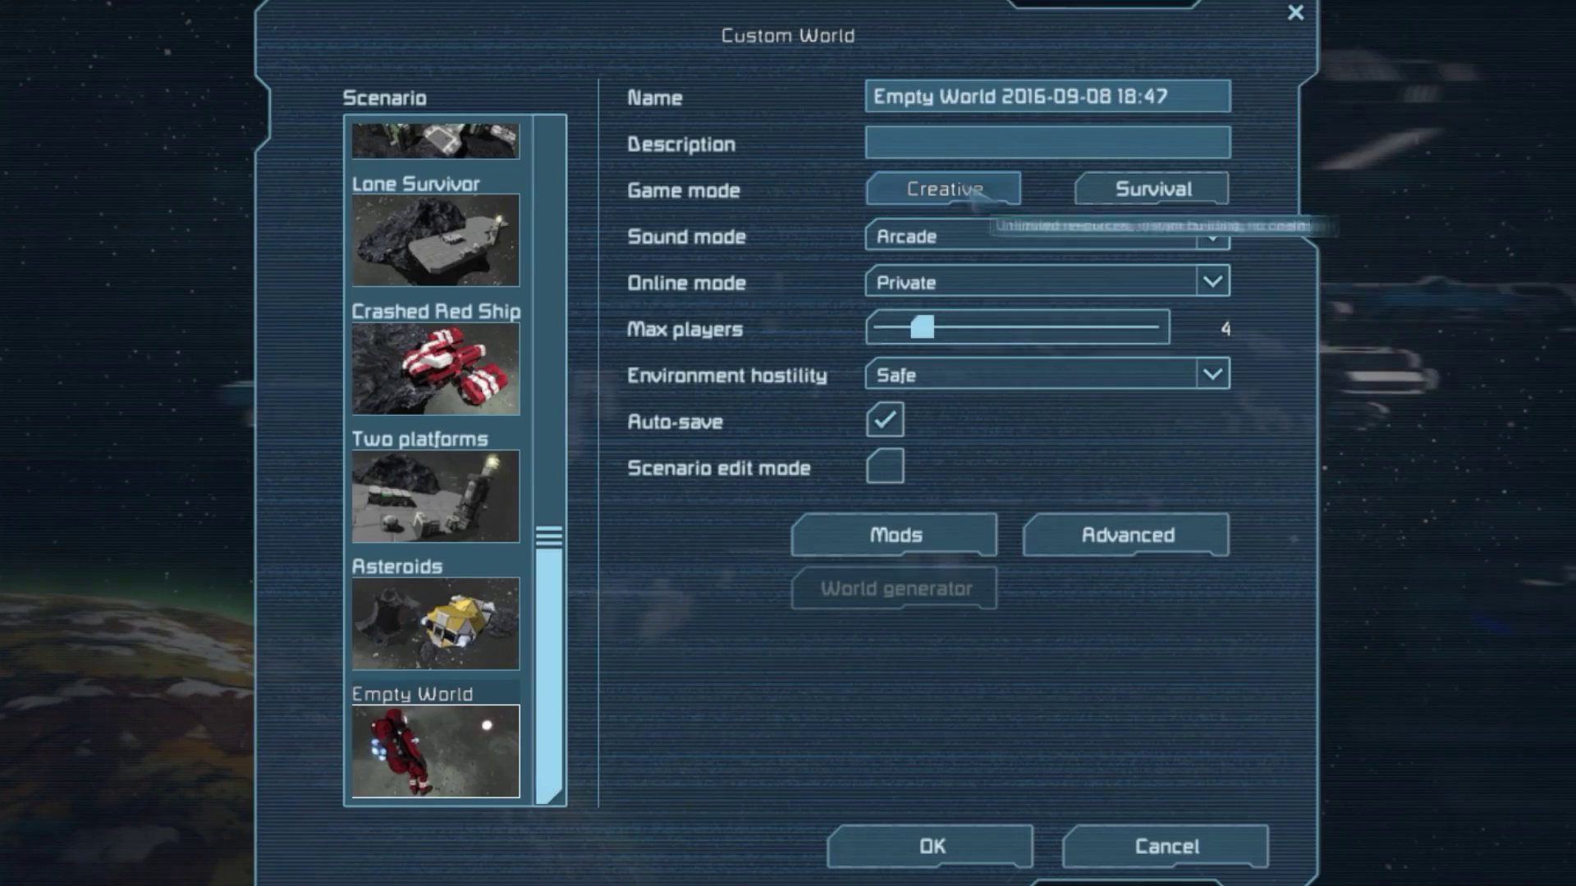
Name the world "Gas Example" and choose Private as its online mode
{"action": "left_click_drag", "start_coordinate": [1198, 96], "coordinate": [791, 105]}
{"action": "type", "text": "Gas Example"}
{"action": "left_click", "coordinate": [1043, 282]}
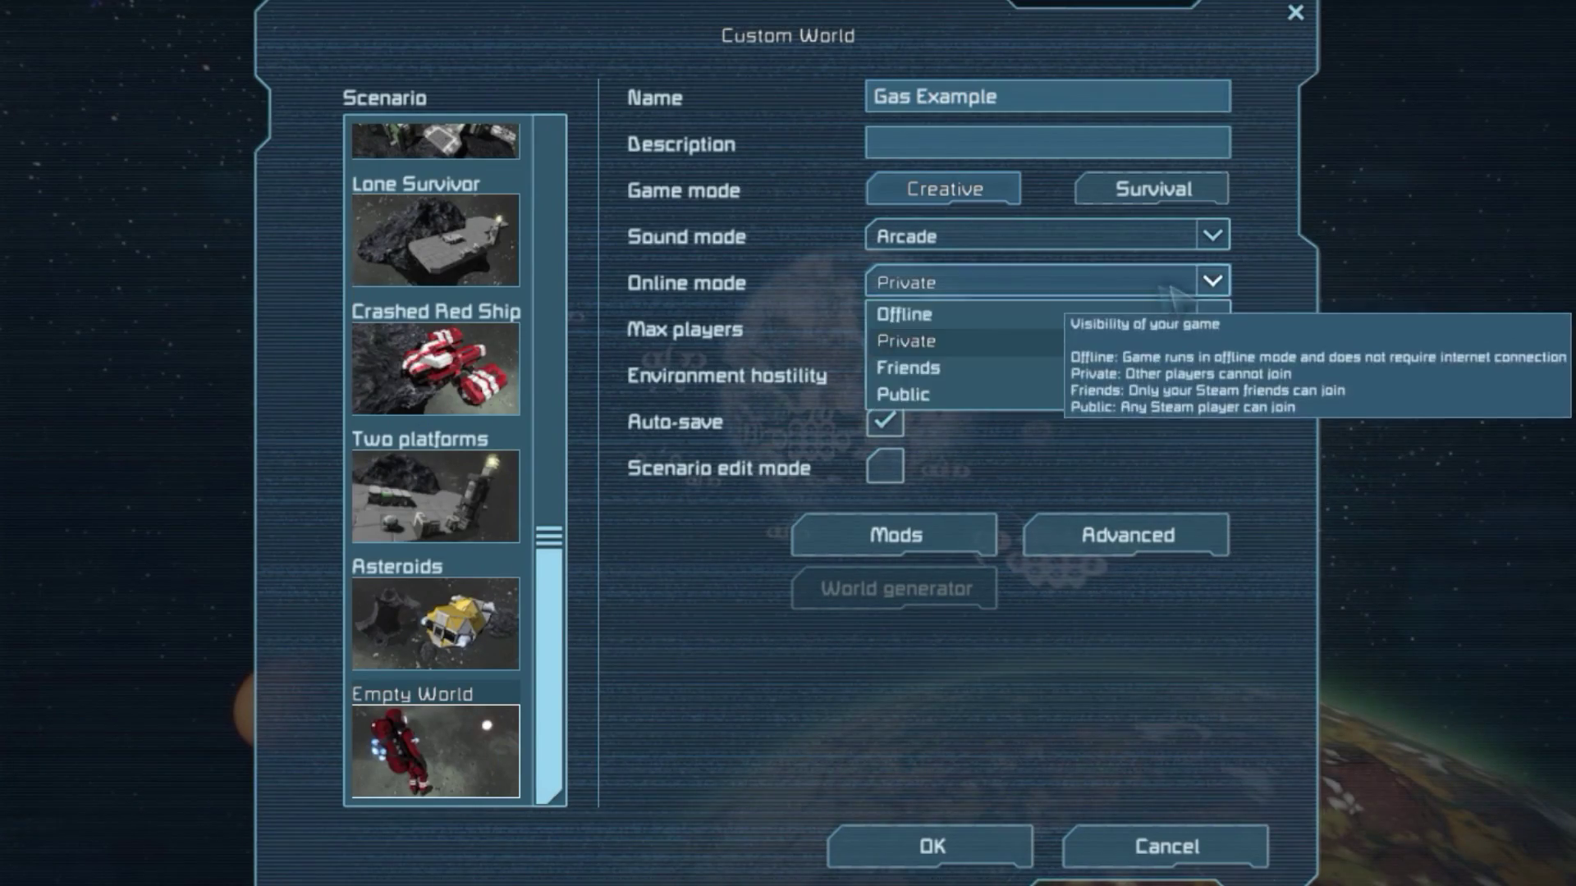
{"action": "left_click", "coordinate": [943, 337]}
Disable cargo ships in the advanced world settings and accept them
{"action": "left_click", "coordinate": [1128, 536]}
{"action": "scroll", "coordinate": [1231, 361], "scroll_direction": "down", "scroll_amount": 5}
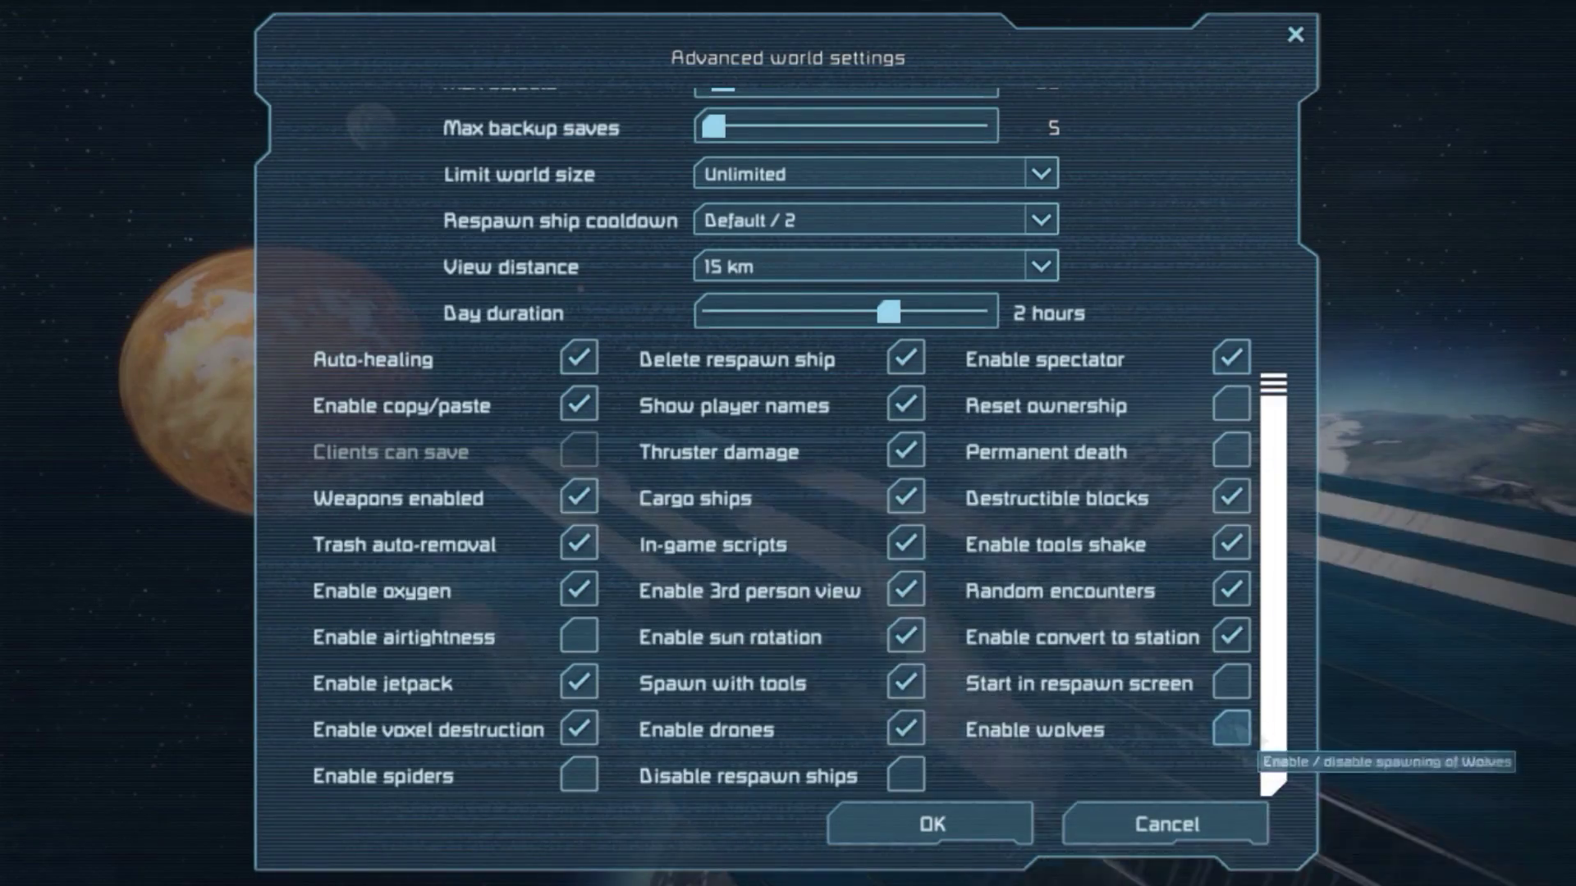
{"action": "left_click", "coordinate": [906, 498]}
{"action": "left_click", "coordinate": [936, 825]}
Filter the world's available mods by planets and activate the Workshop mods Gas Giant B, Gas Giant A and Gas Giant Template
{"action": "left_click", "coordinate": [873, 534]}
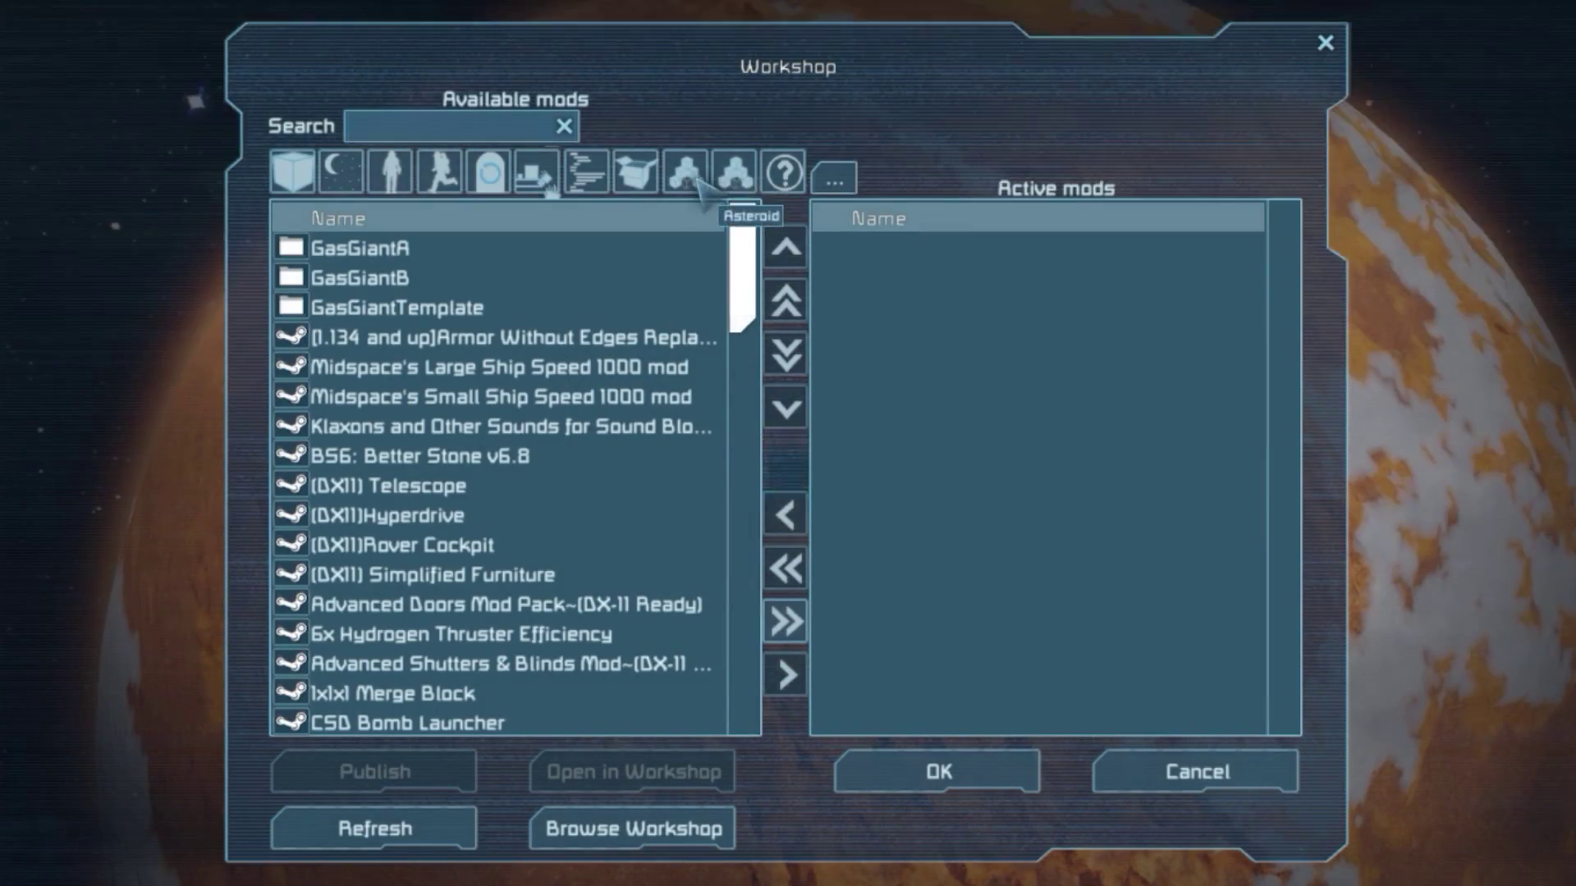
{"action": "left_click", "coordinate": [741, 175]}
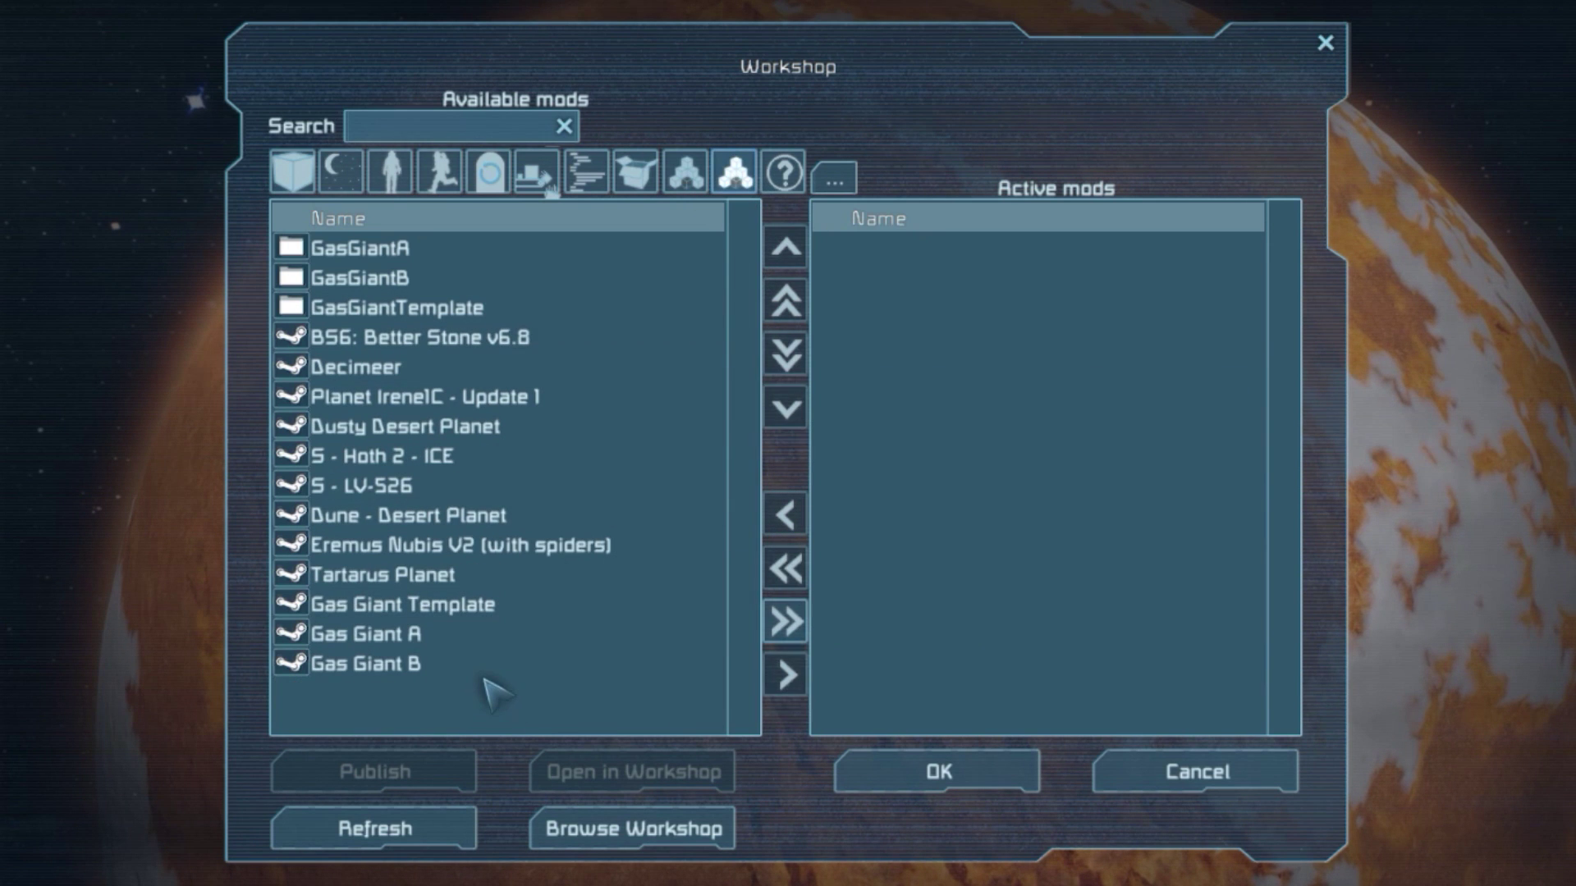
{"action": "left_click", "coordinate": [493, 663]}
{"action": "left_click", "coordinate": [786, 674]}
{"action": "left_click", "coordinate": [612, 634]}
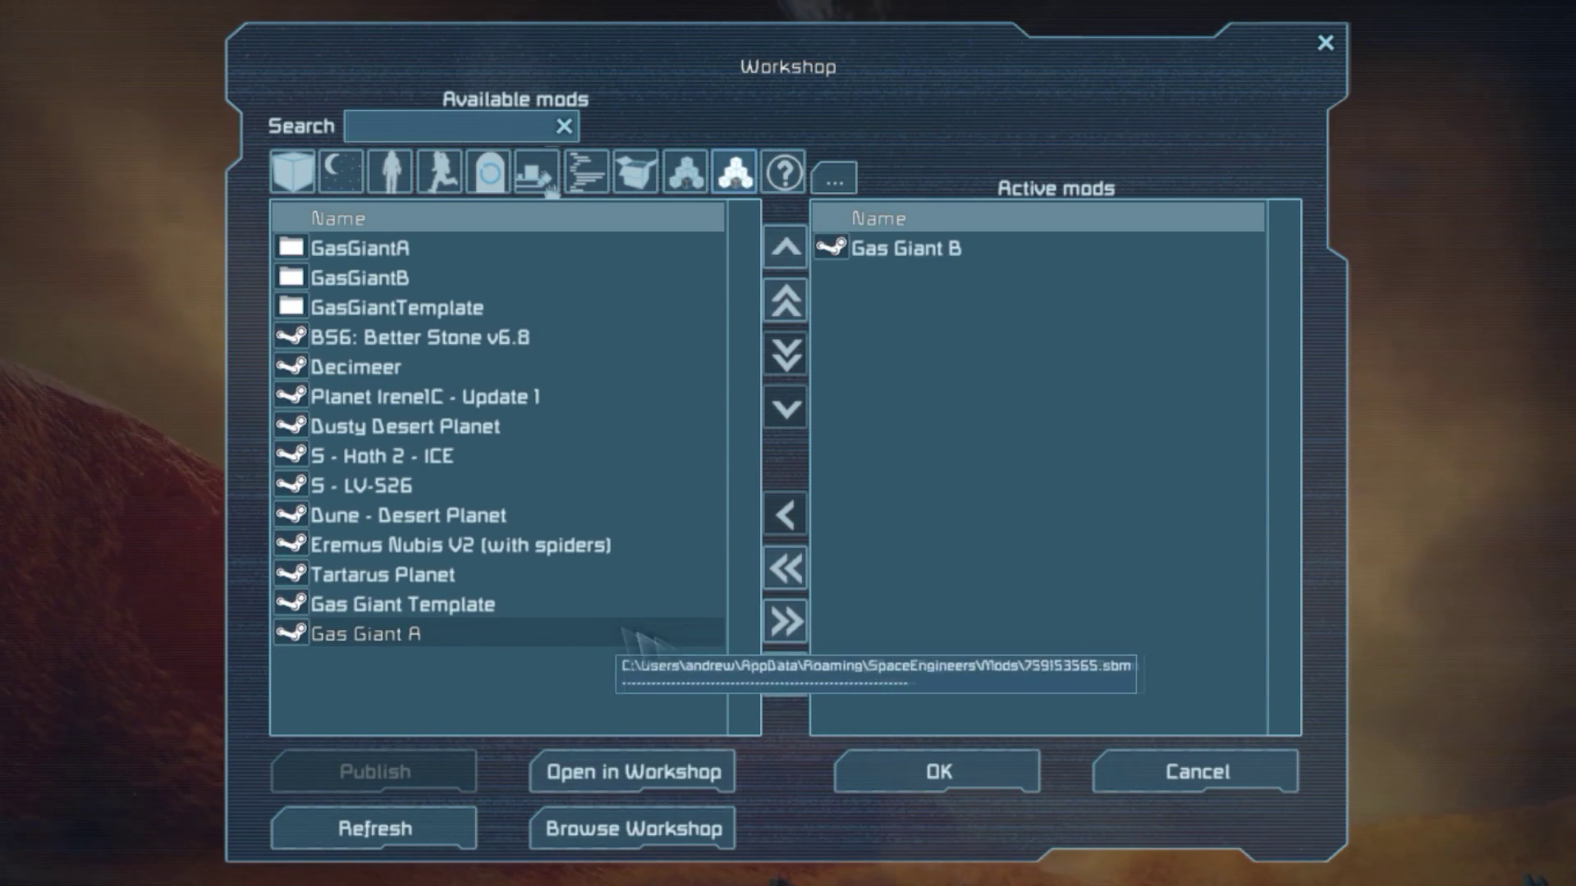
{"action": "left_click", "coordinate": [786, 674]}
{"action": "left_click", "coordinate": [605, 605]}
{"action": "left_click", "coordinate": [786, 674]}
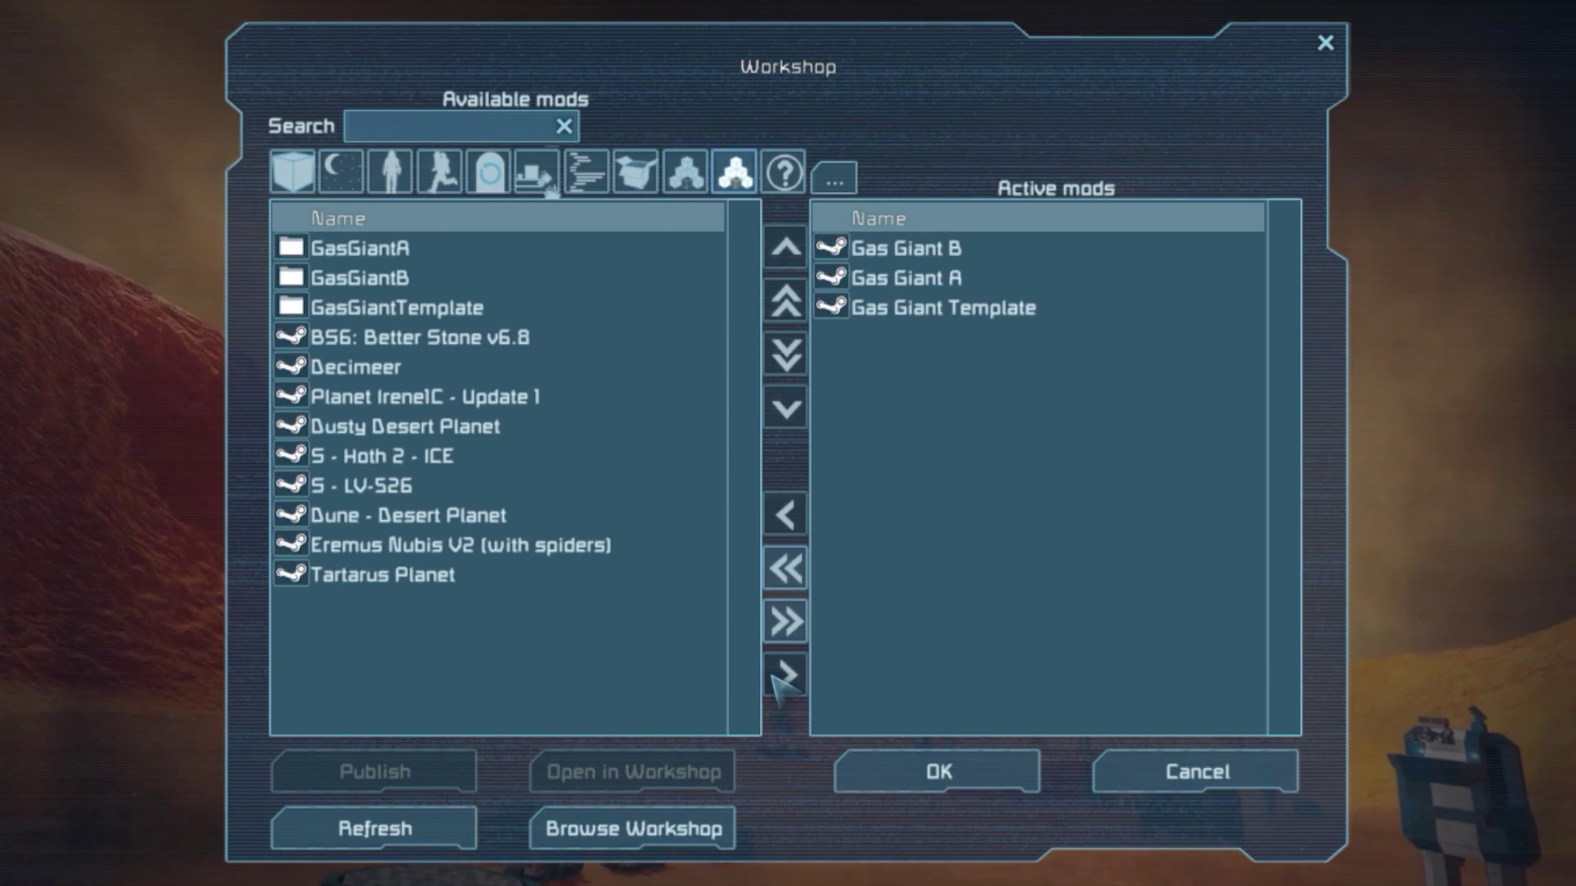
{"action": "left_click", "coordinate": [969, 309]}
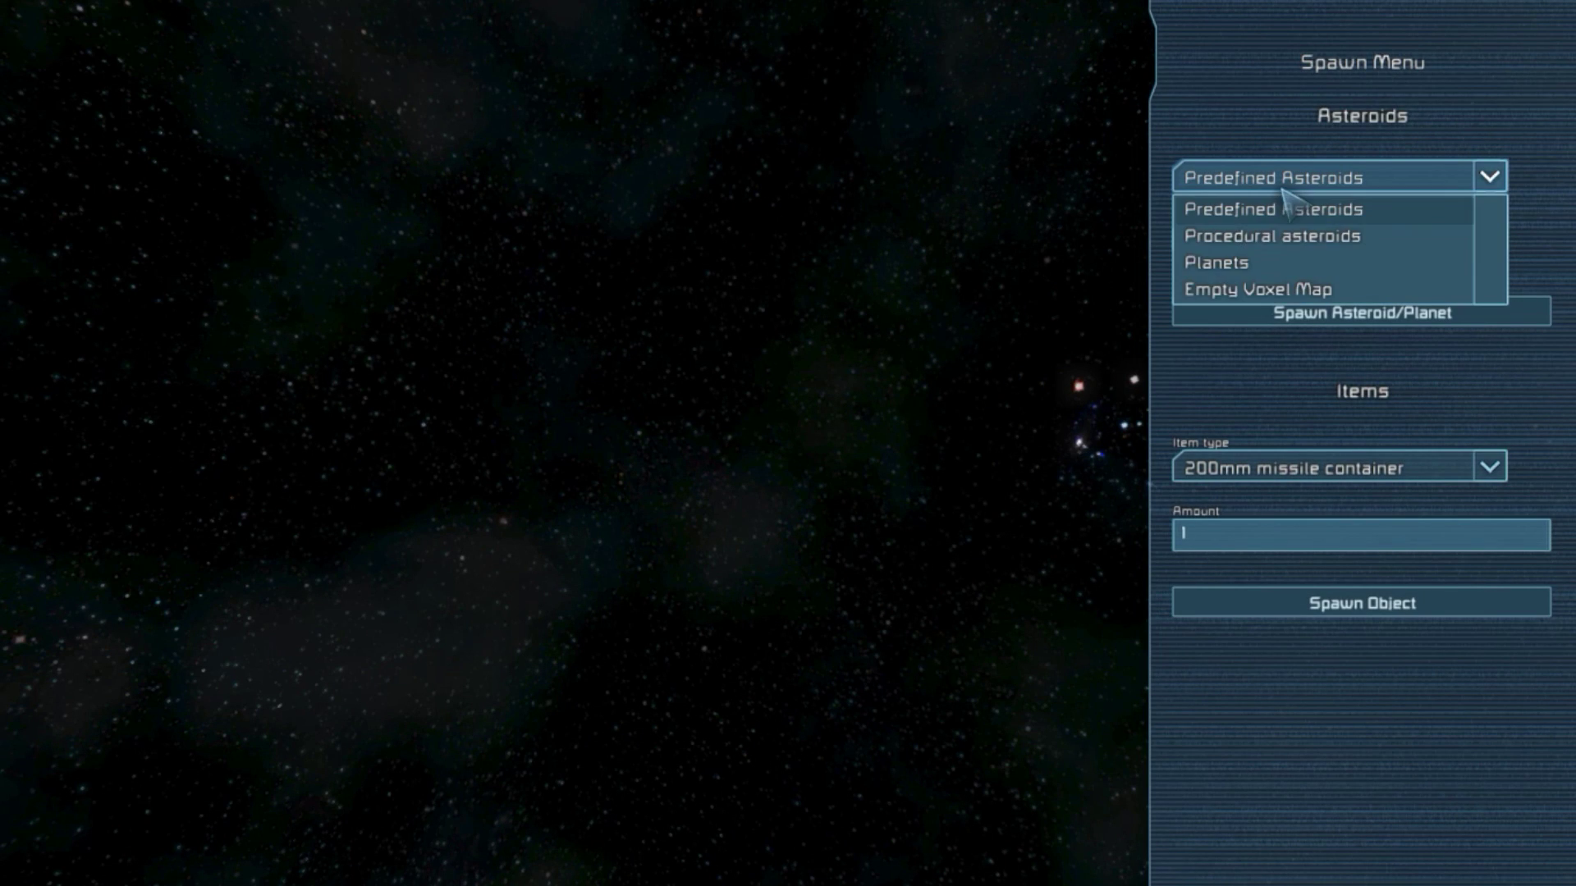
Set the spawn type to Planets, choose GasGiantB as the planet, and spawn it in the world
{"action": "left_click", "coordinate": [1275, 261]}
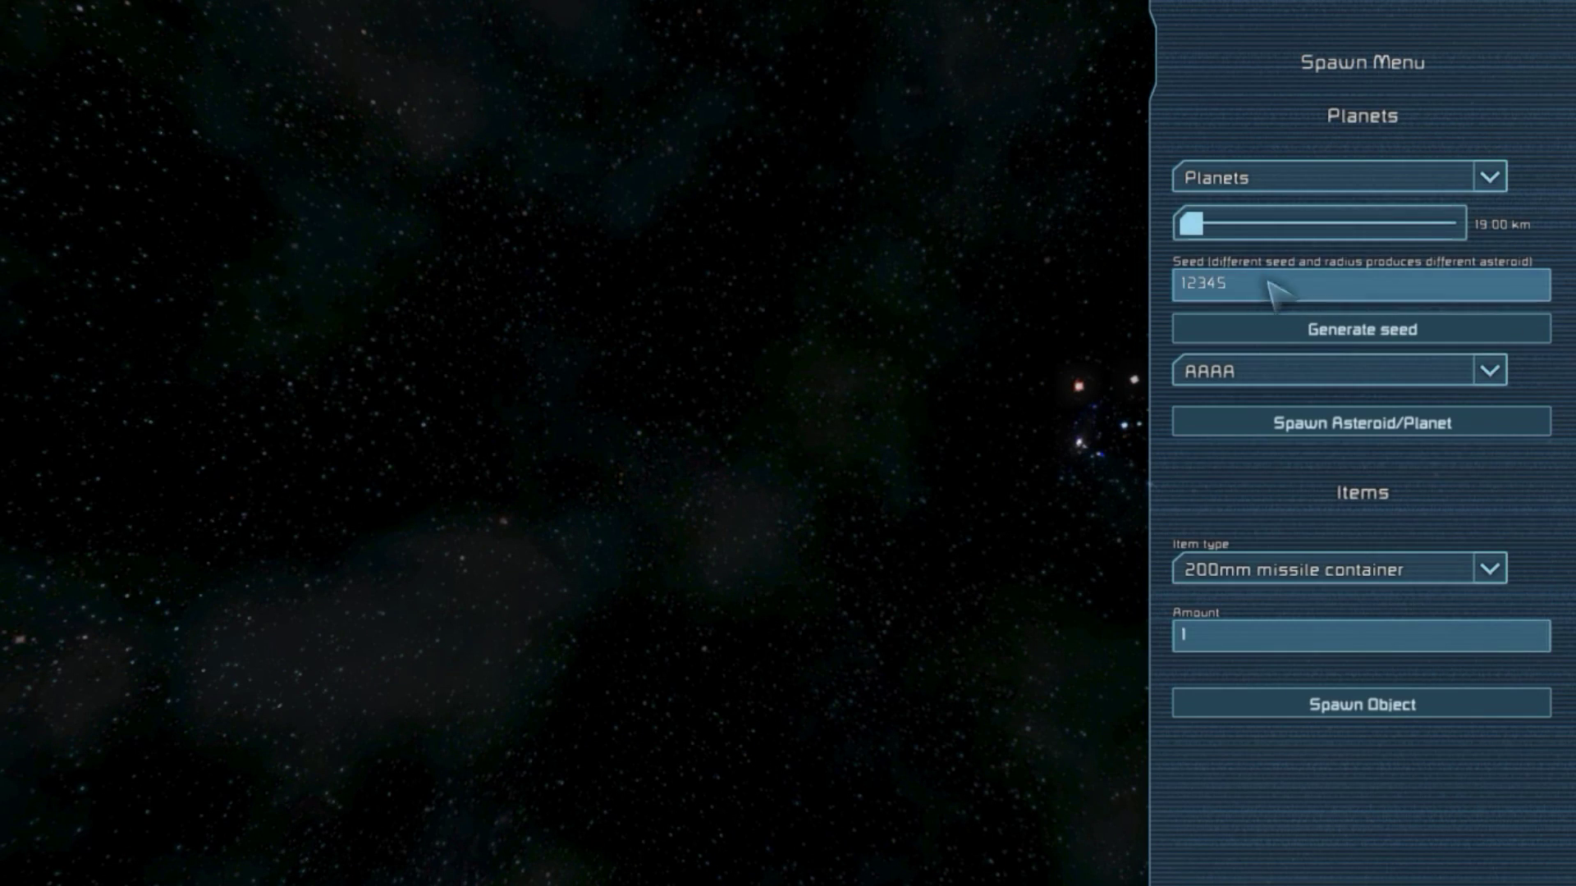
{"action": "left_click", "coordinate": [1266, 368]}
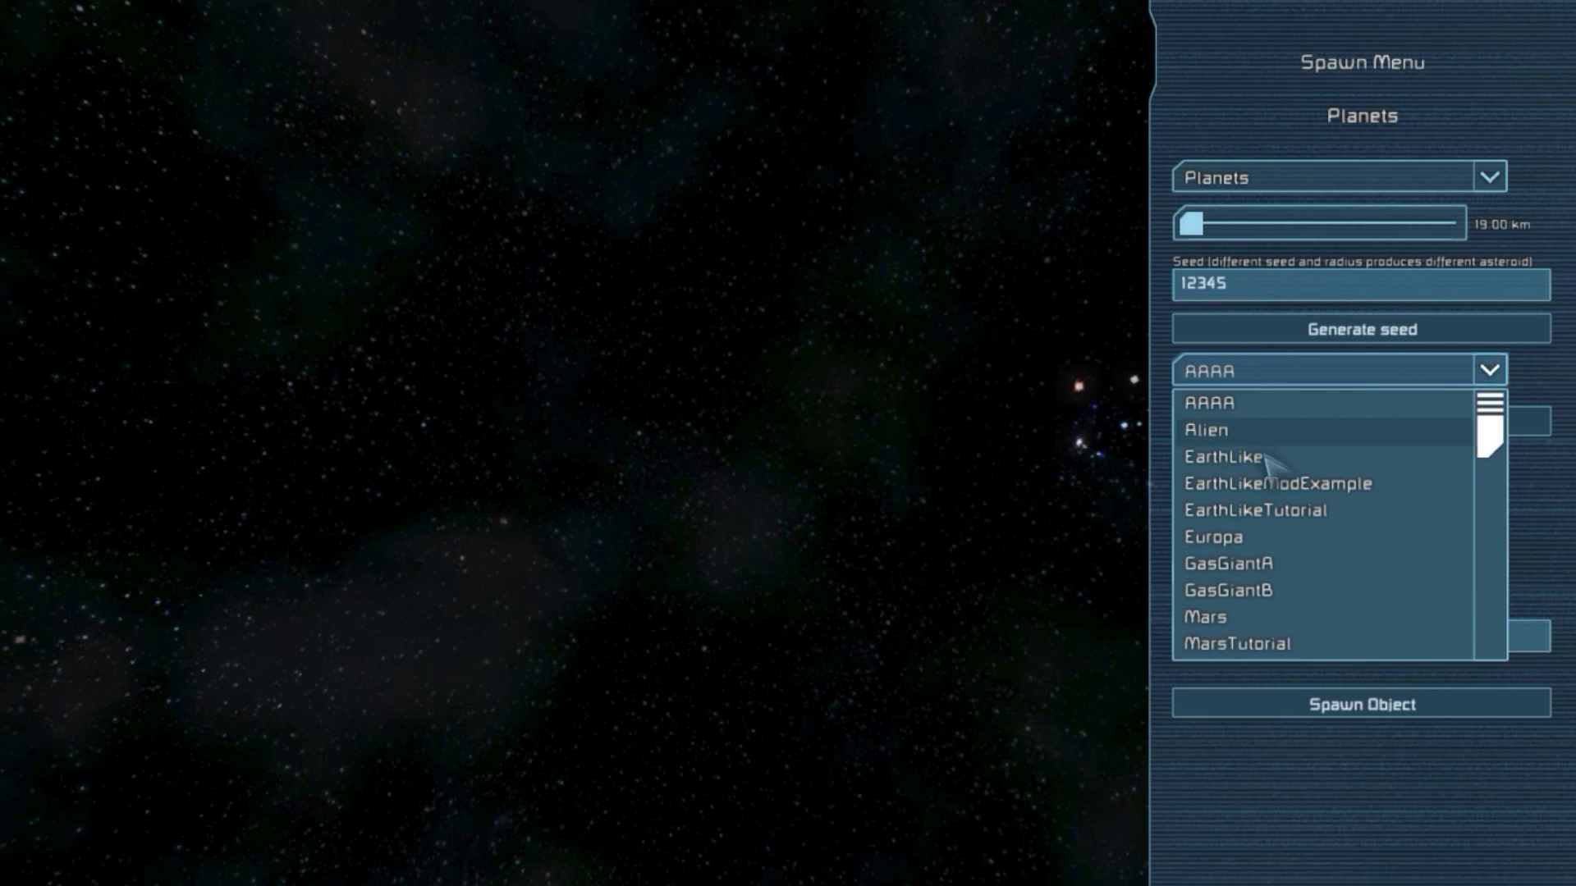
{"action": "left_click", "coordinate": [1285, 403]}
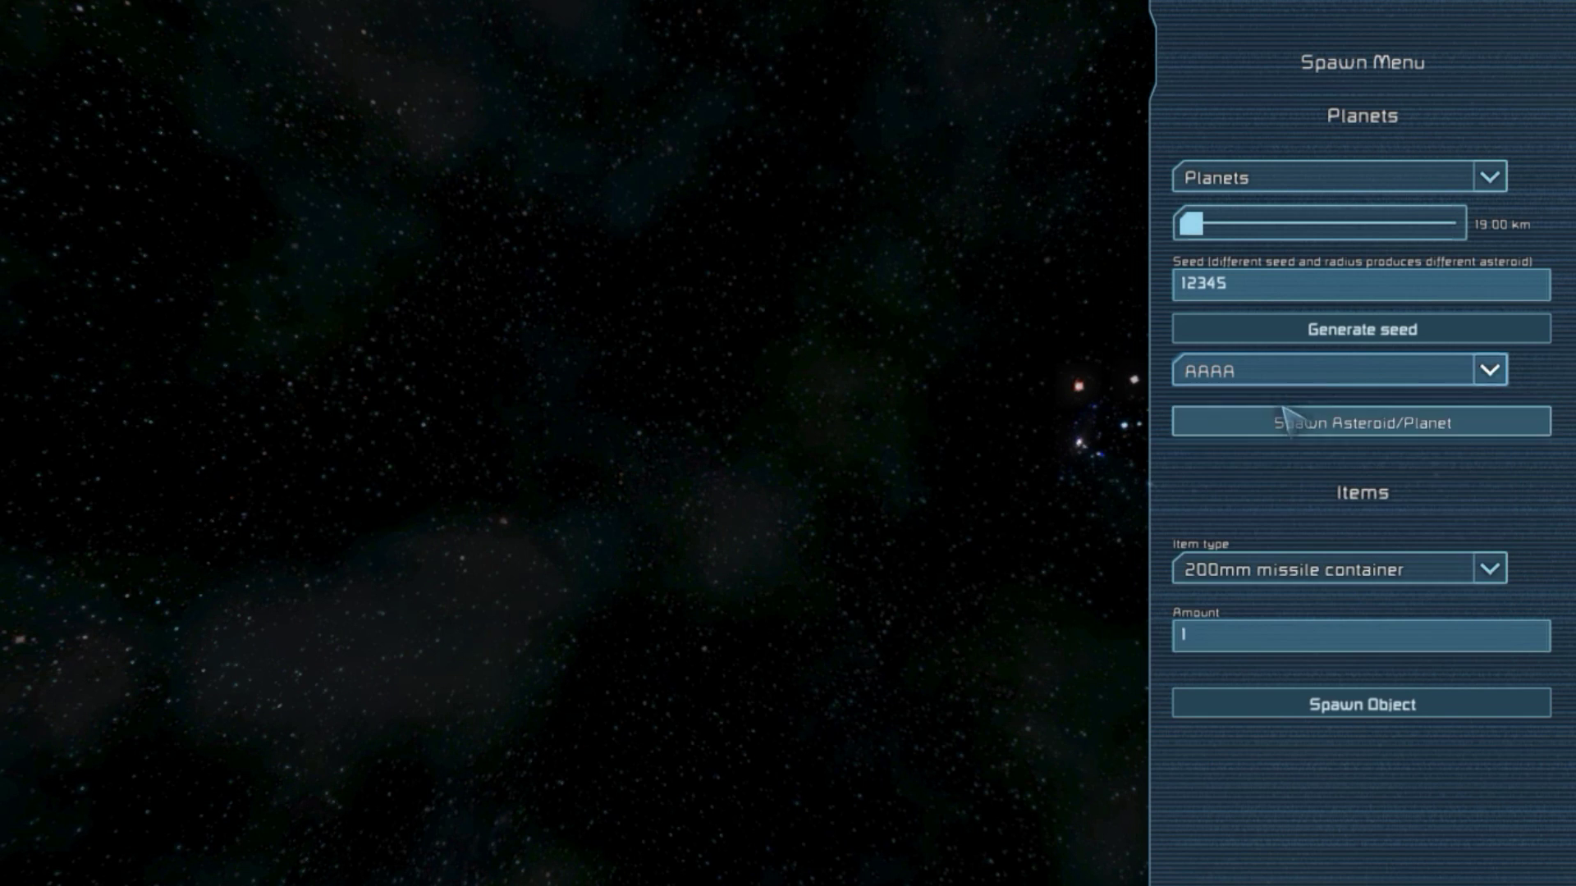
{"action": "left_click", "coordinate": [1247, 378]}
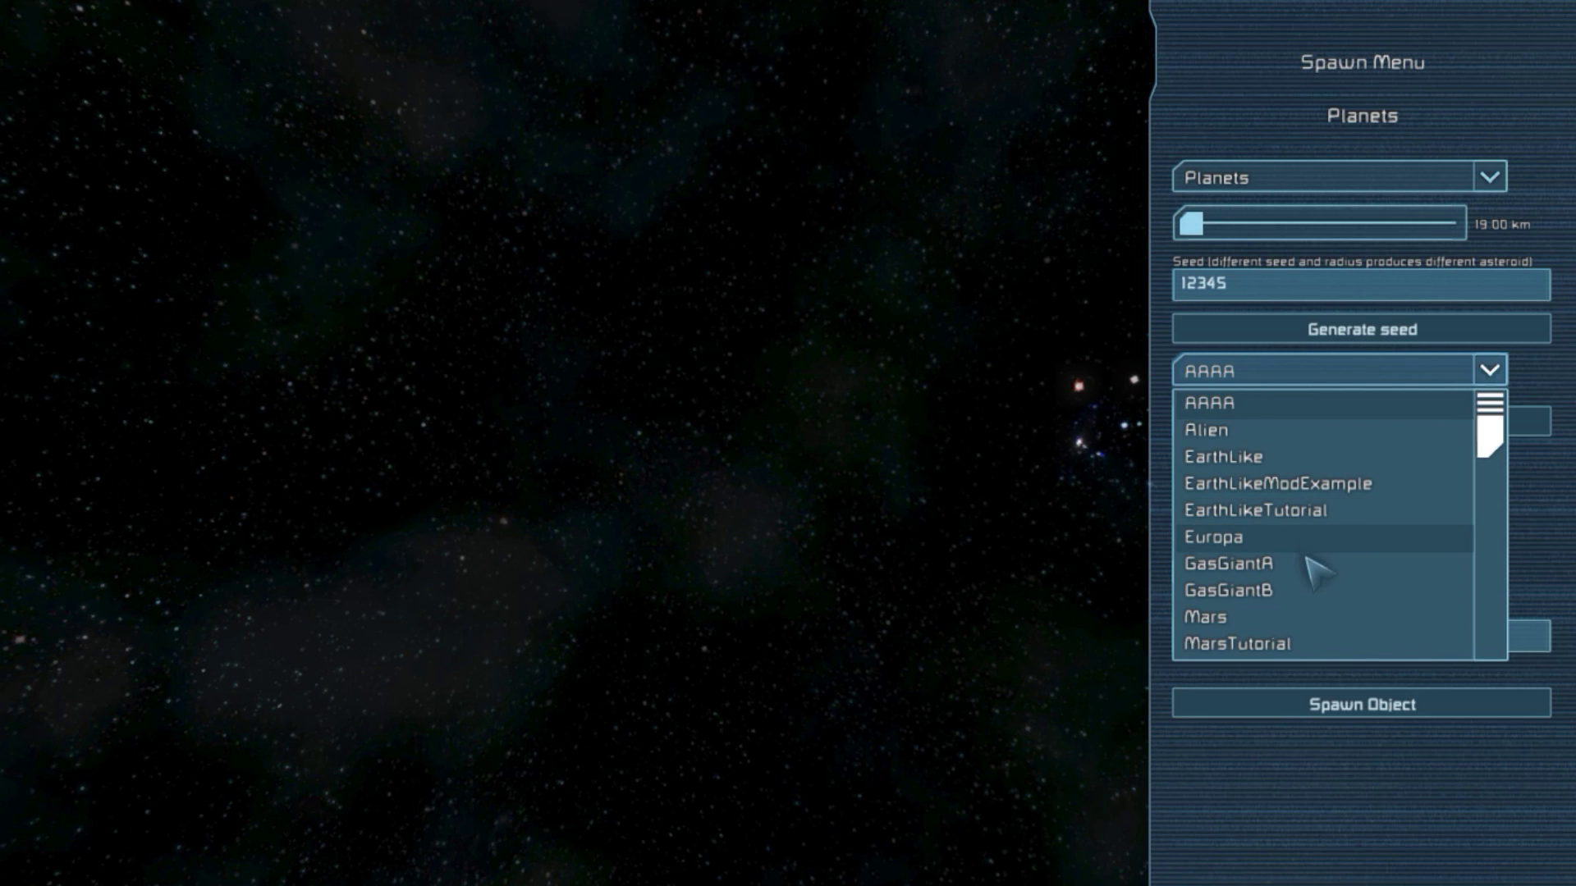
{"action": "left_click", "coordinate": [1308, 564]}
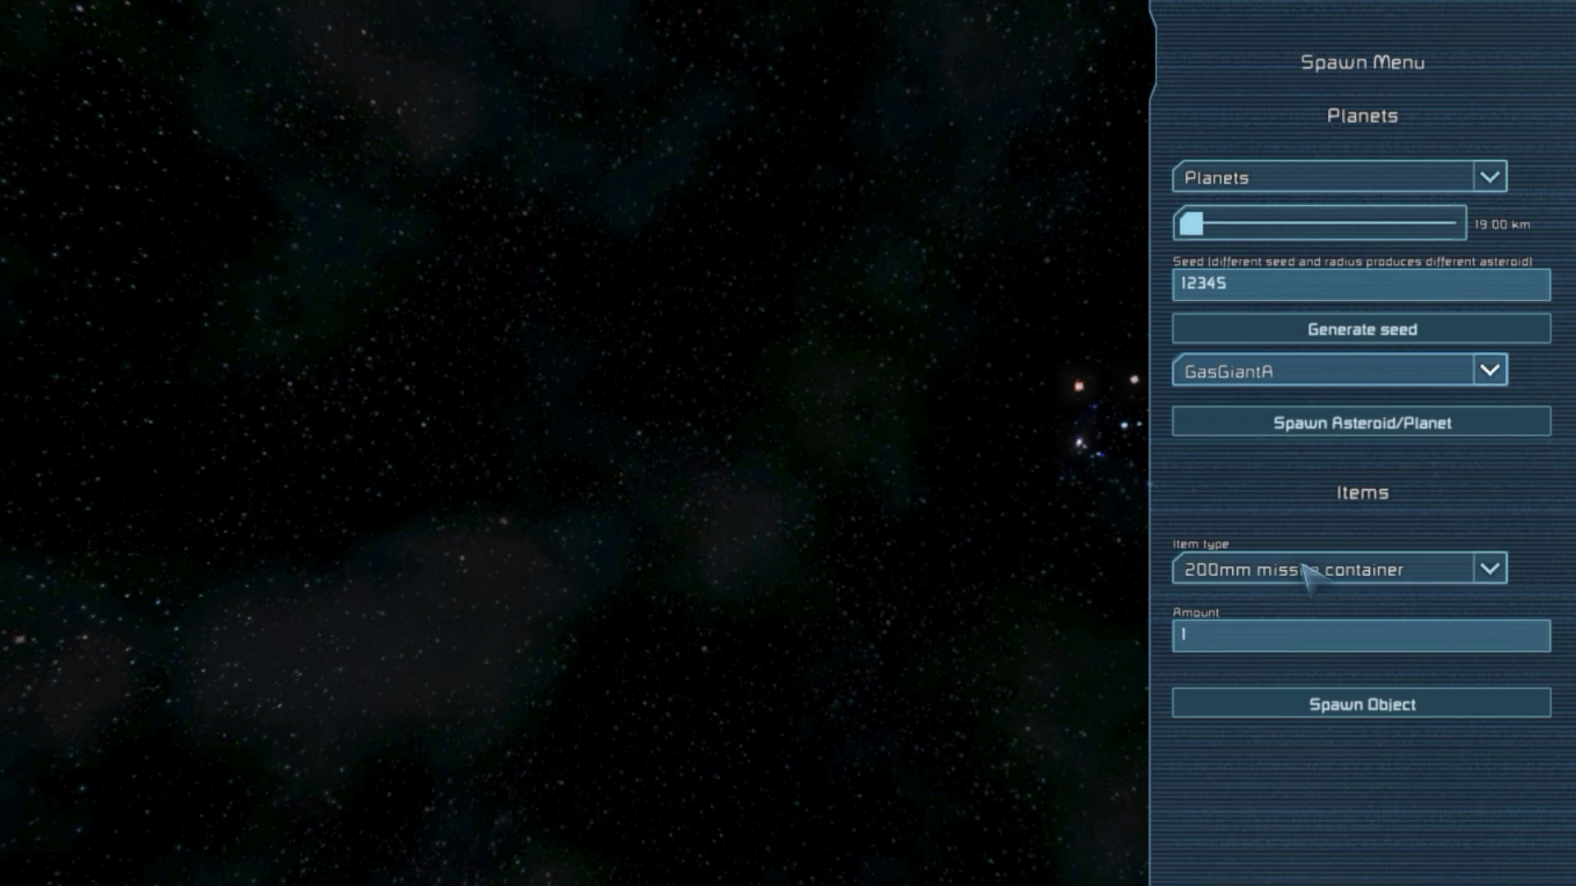
{"action": "left_click", "coordinate": [1285, 380]}
{"action": "left_click", "coordinate": [1287, 593]}
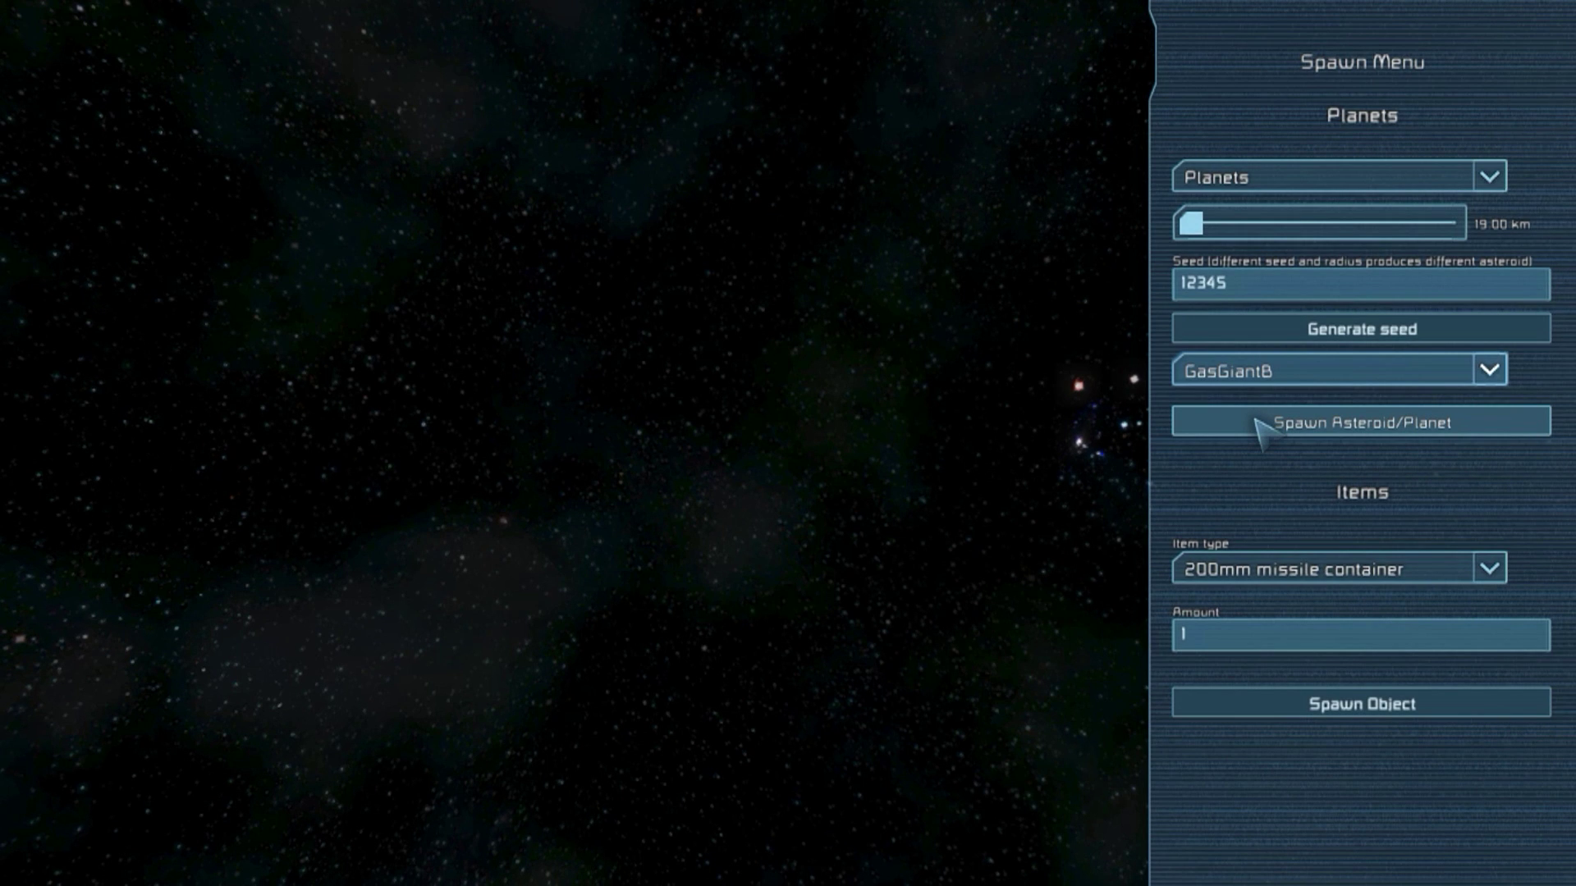
{"action": "left_click", "coordinate": [1256, 422]}
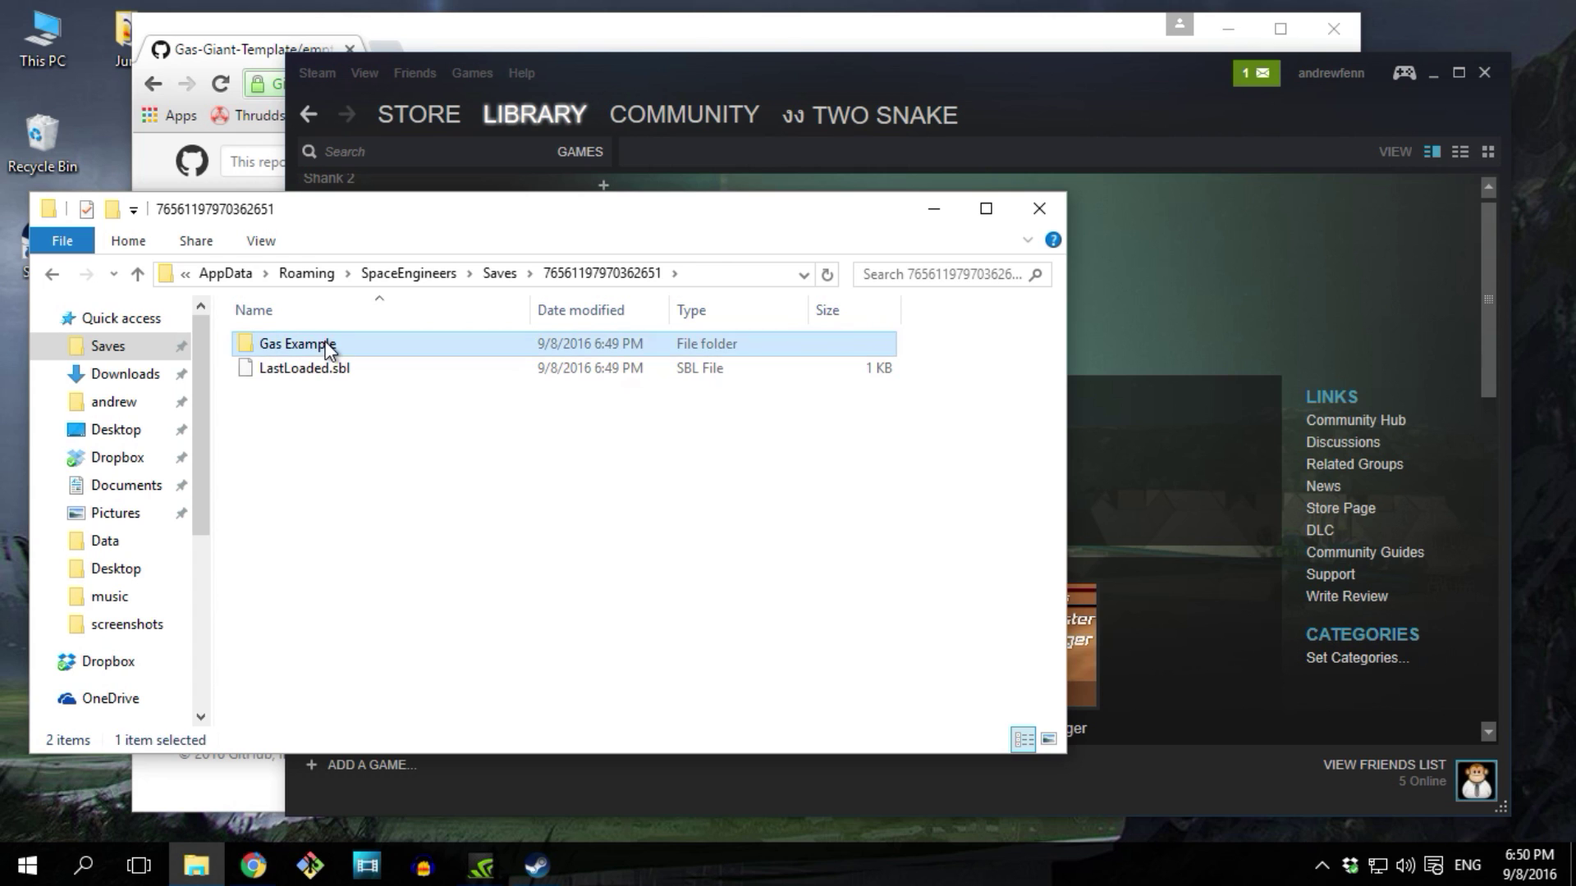
Switch to the browser, download empty-world.vx2 from the Gas-Giant-Template GitHub repository, and show the file in its folder
{"action": "left_click", "coordinate": [509, 20]}
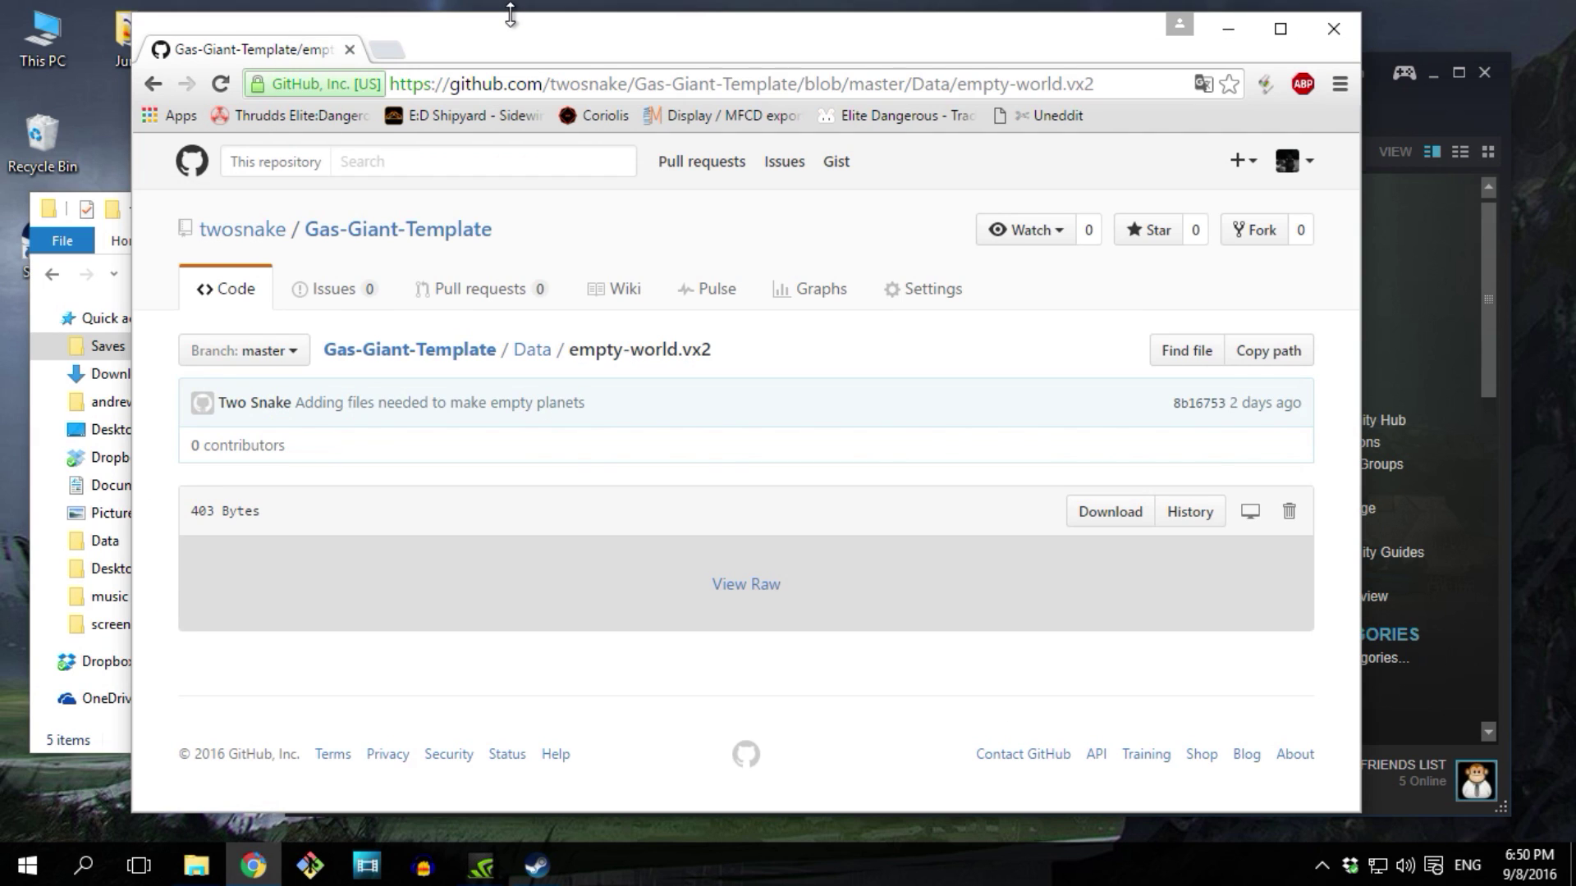
{"action": "left_click", "coordinate": [694, 83]}
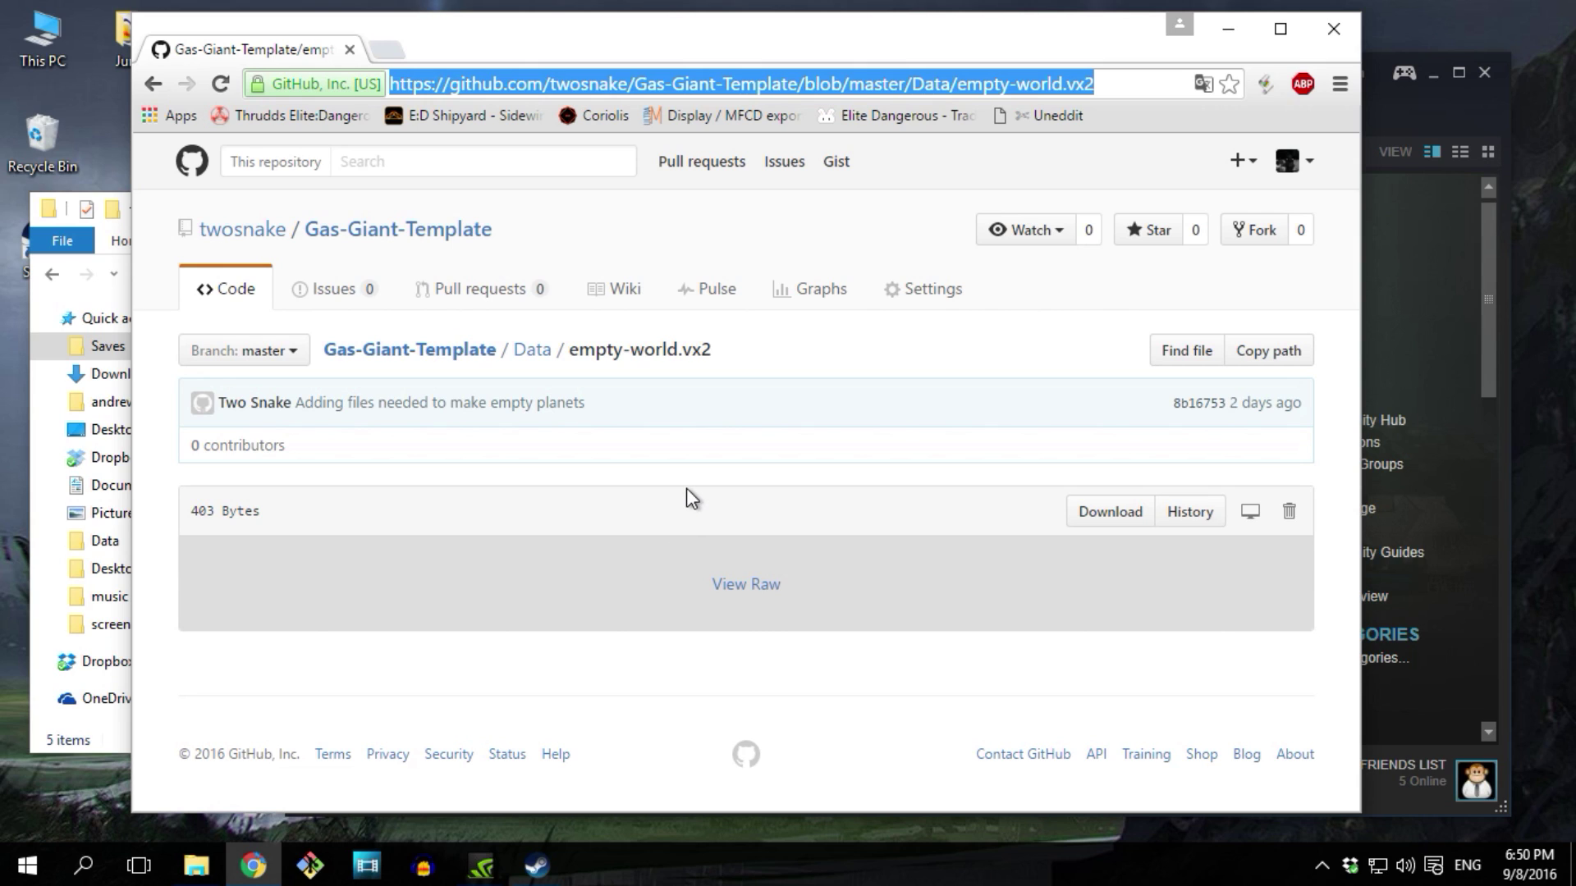
{"action": "left_click", "coordinate": [1099, 526]}
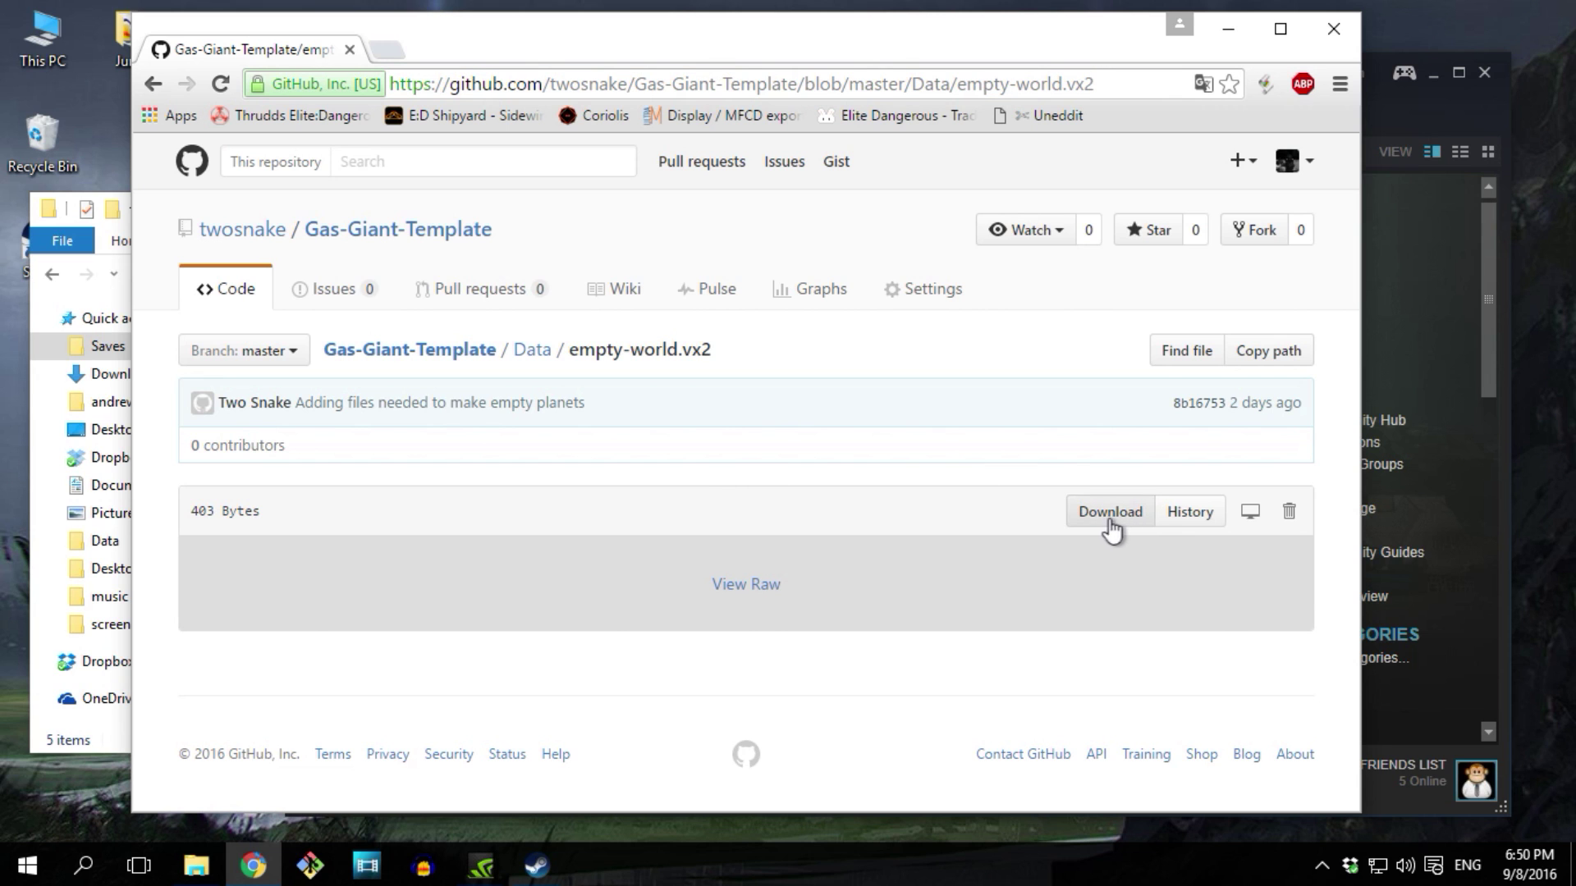
{"action": "left_click", "coordinate": [1111, 516]}
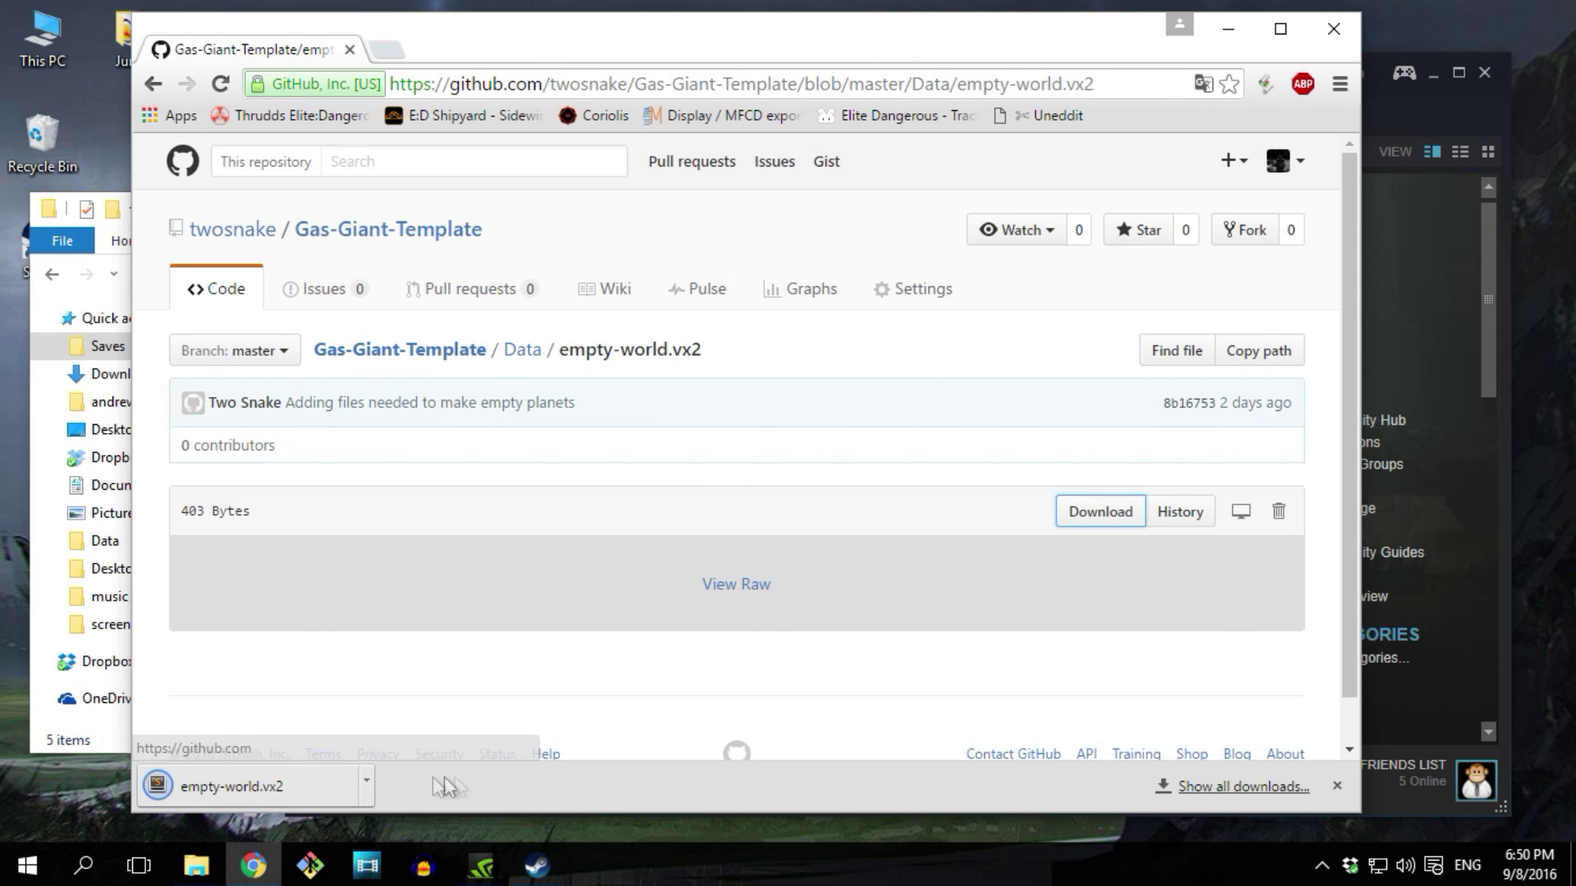
{"action": "left_click", "coordinate": [366, 786]}
{"action": "left_click", "coordinate": [438, 711]}
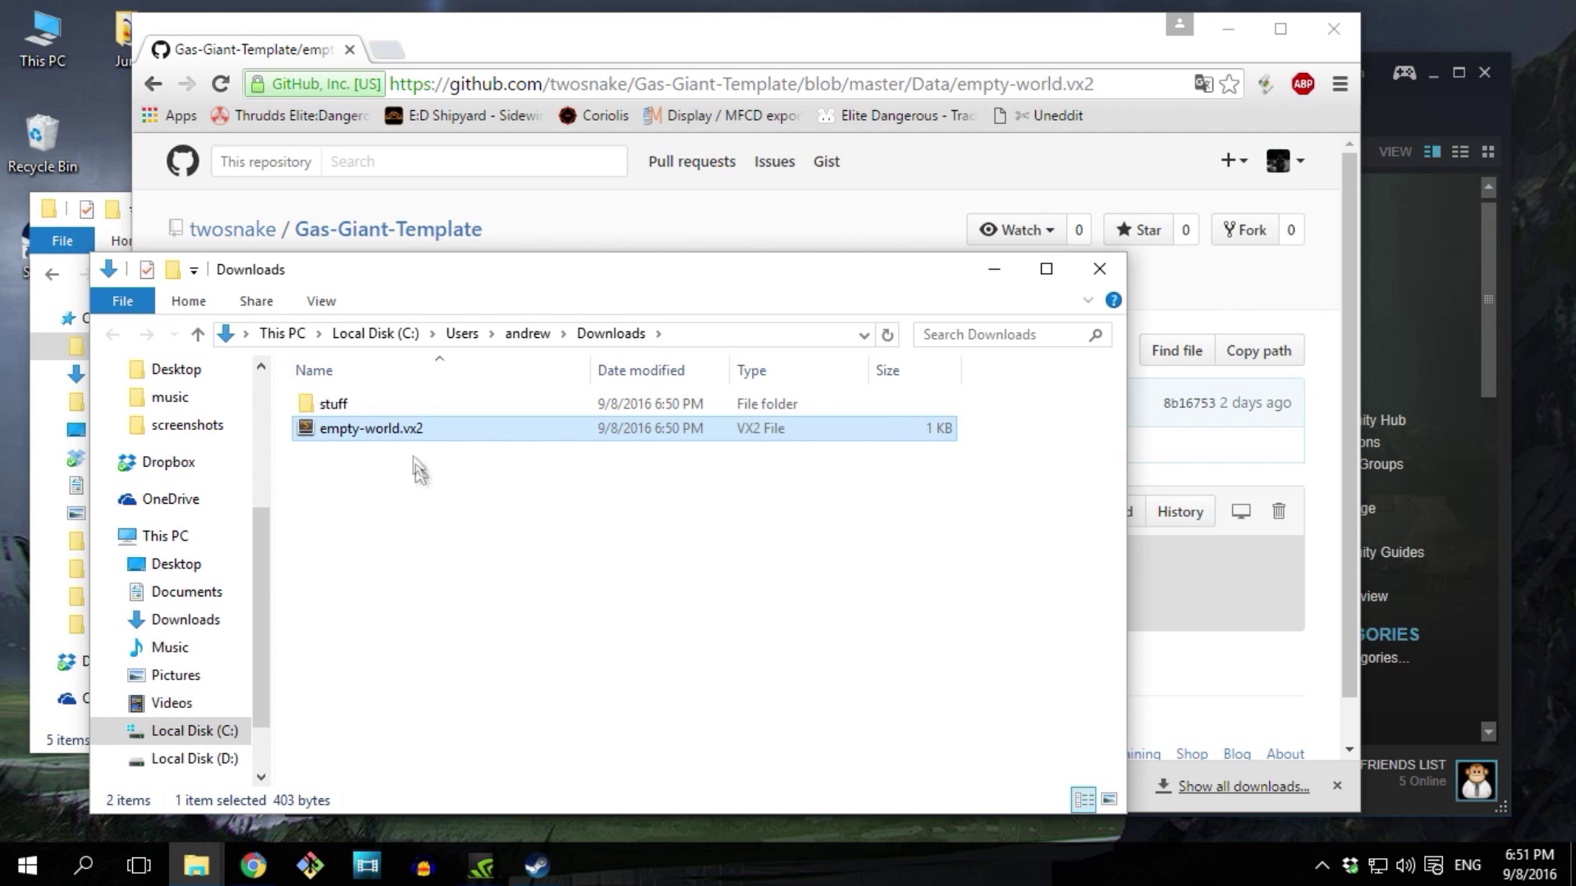
Rearrange the windows and move empty-world.vx2 from Downloads into the Gas Example save folder
{"action": "left_click", "coordinate": [398, 430]}
{"action": "left_click_drag", "start_coordinate": [457, 282], "coordinate": [1088, 303]}
{"action": "left_click_drag", "start_coordinate": [125, 193], "coordinate": [267, 209]}
{"action": "left_click", "coordinate": [246, 208]}
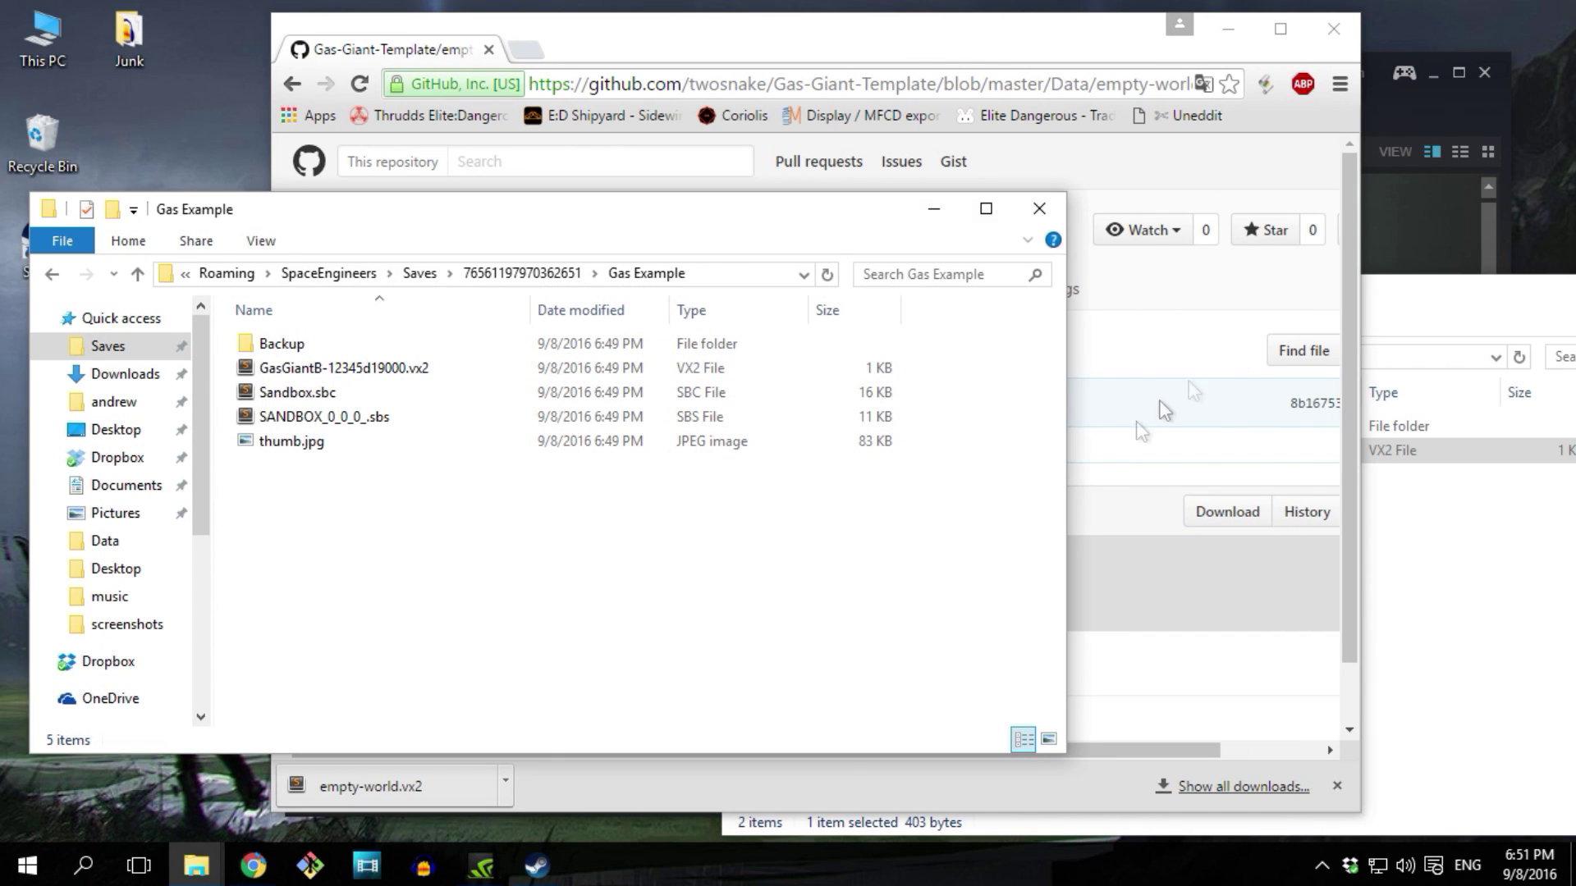
{"action": "left_click", "coordinate": [1441, 306]}
{"action": "left_click_drag", "start_coordinate": [999, 461], "coordinate": [508, 588]}
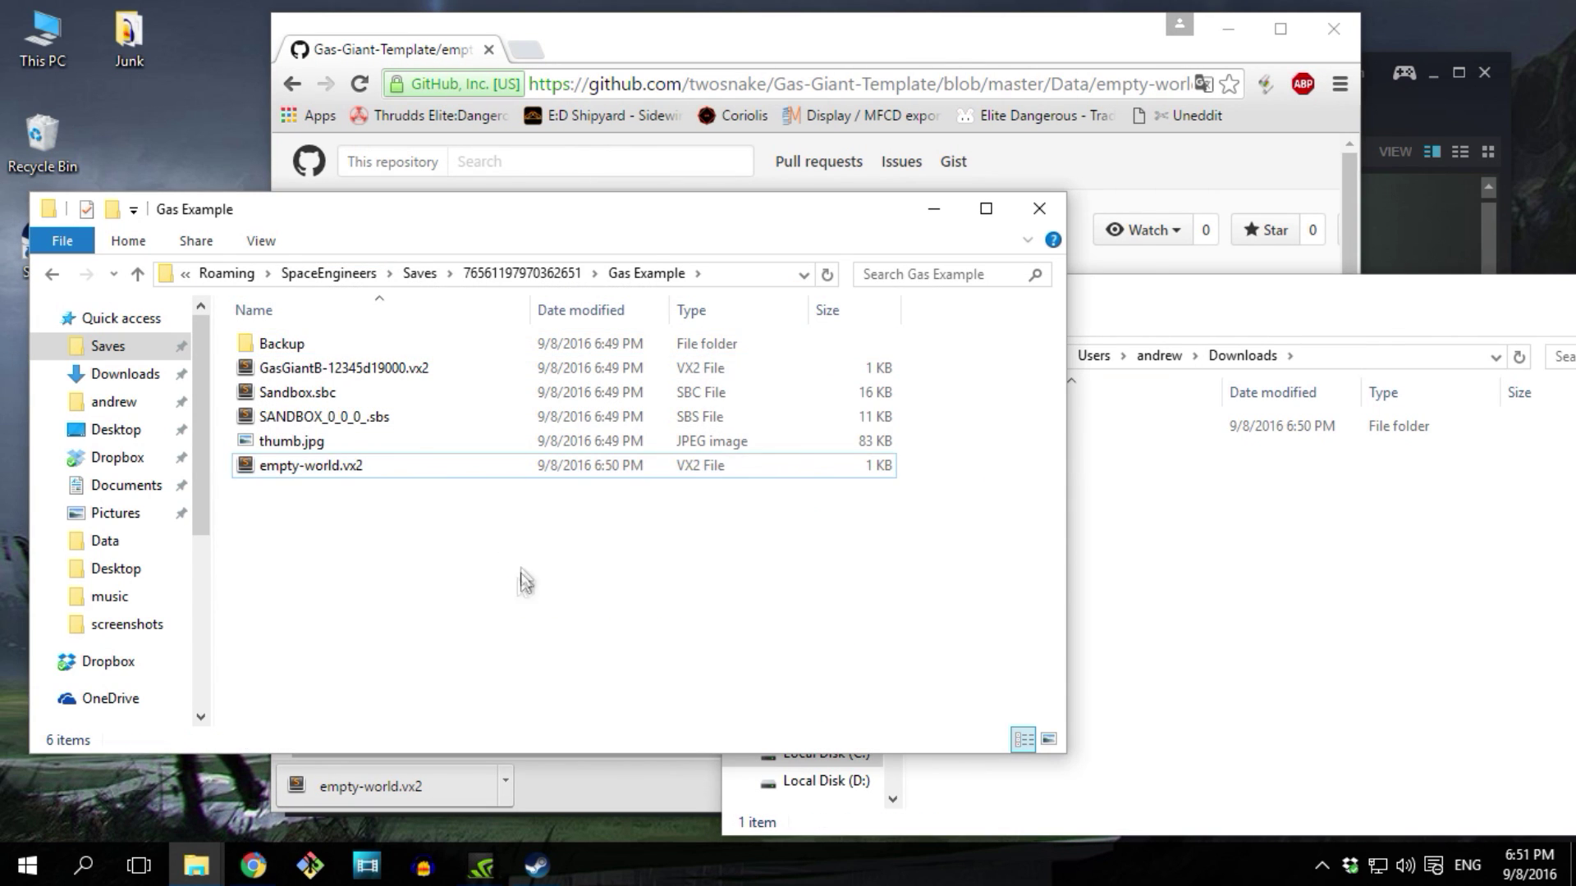
Copy the name of the GasGiantB-12345d19000.vx2 file in the Gas Example folder without renaming it
{"action": "left_click", "coordinate": [347, 368]}
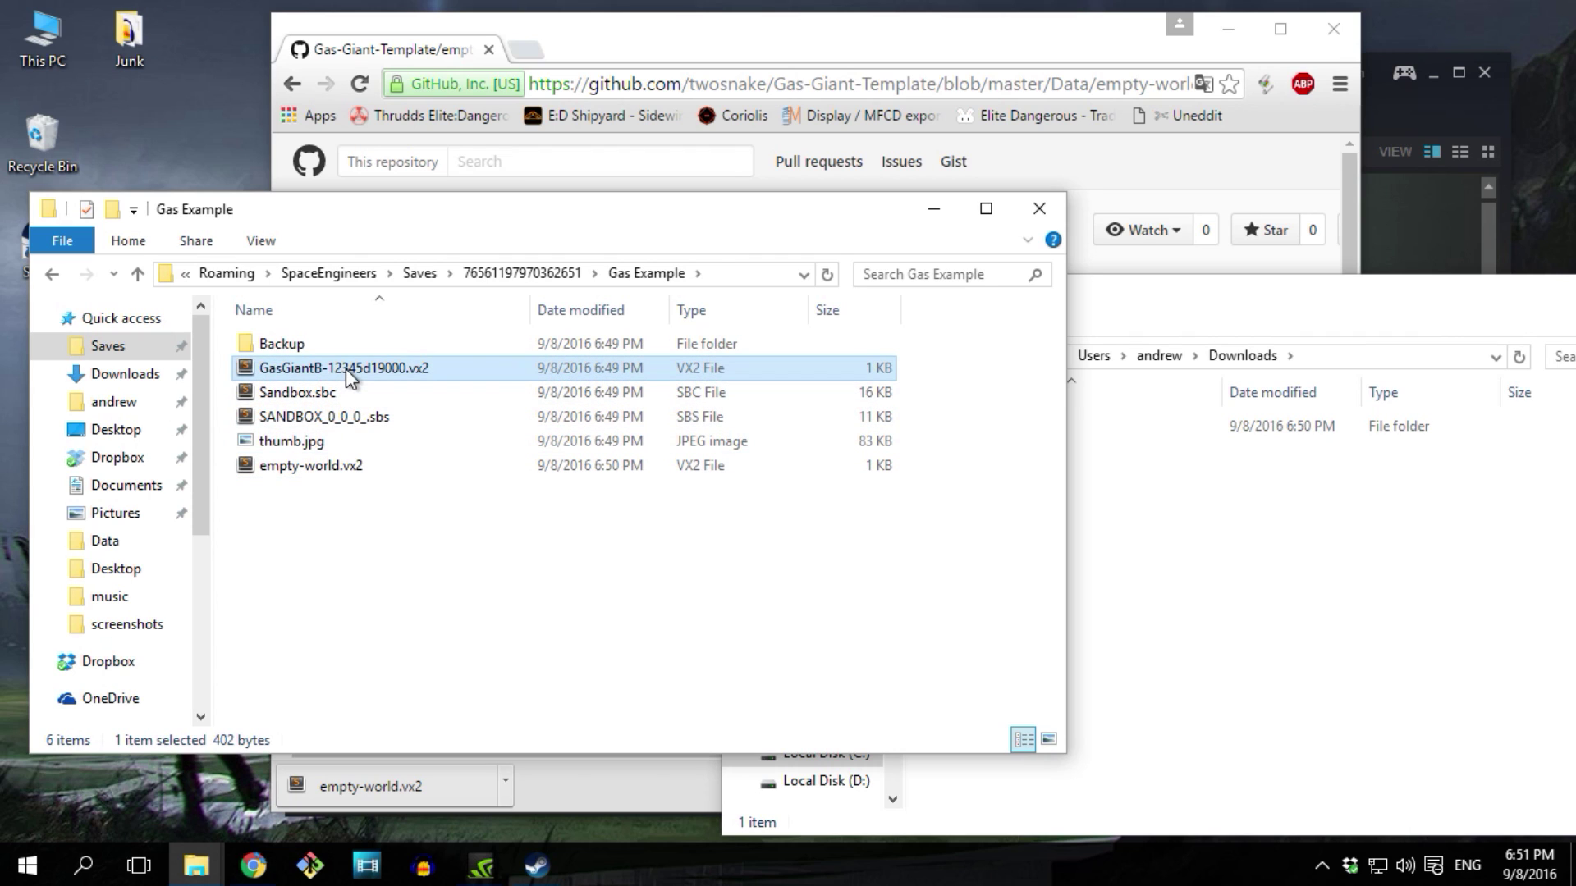
{"action": "right_click", "coordinate": [346, 368]}
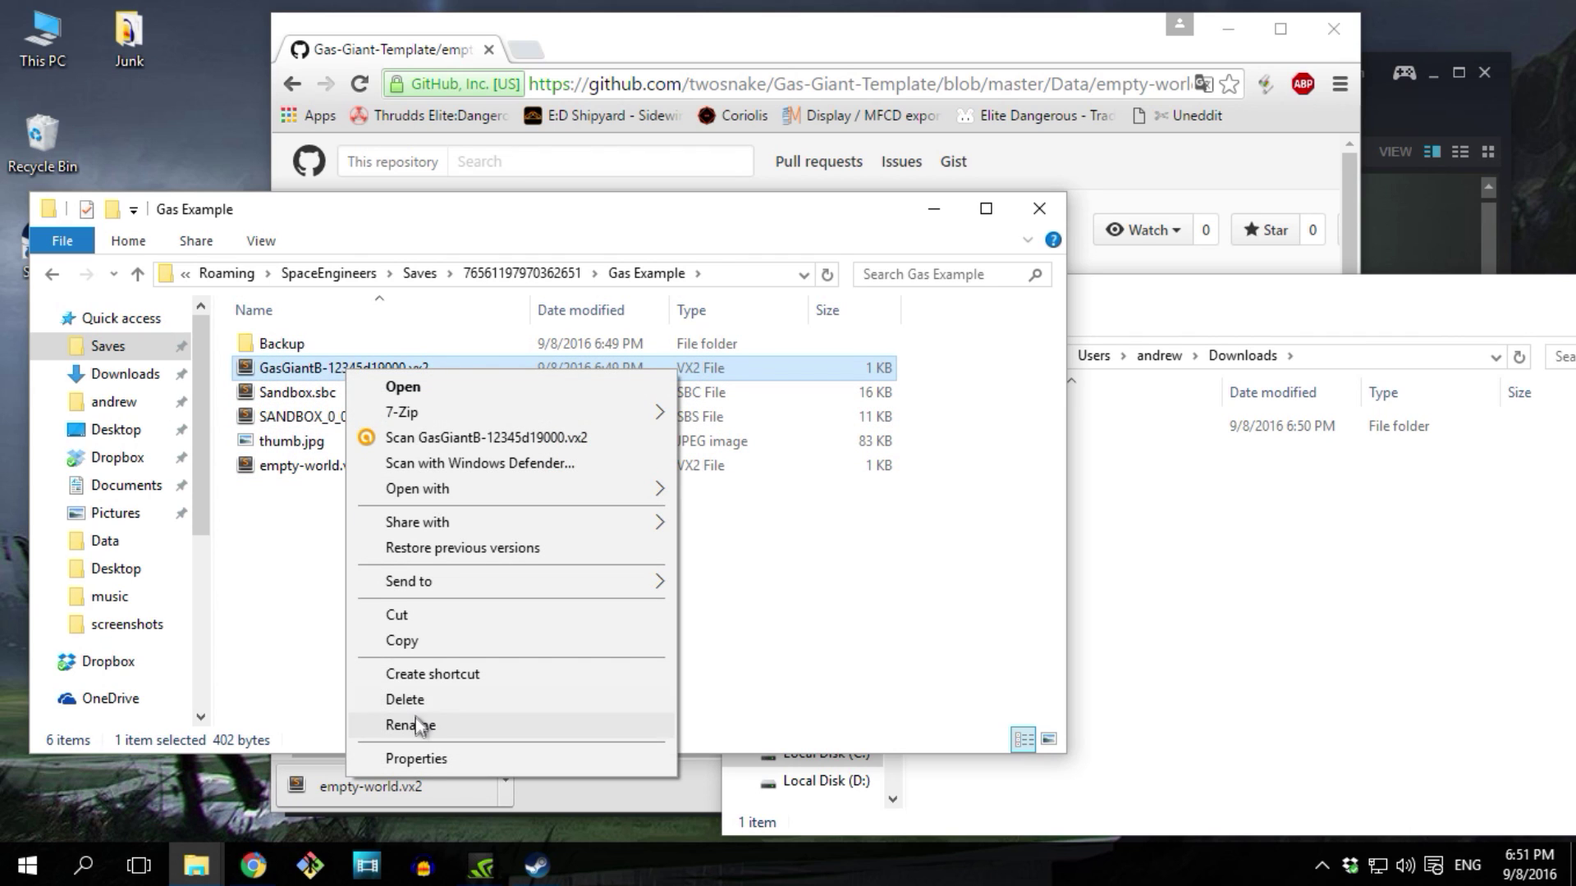
{"action": "left_click", "coordinate": [419, 727]}
{"action": "key", "text": "ctrl+c"}
{"action": "left_click", "coordinate": [406, 586]}
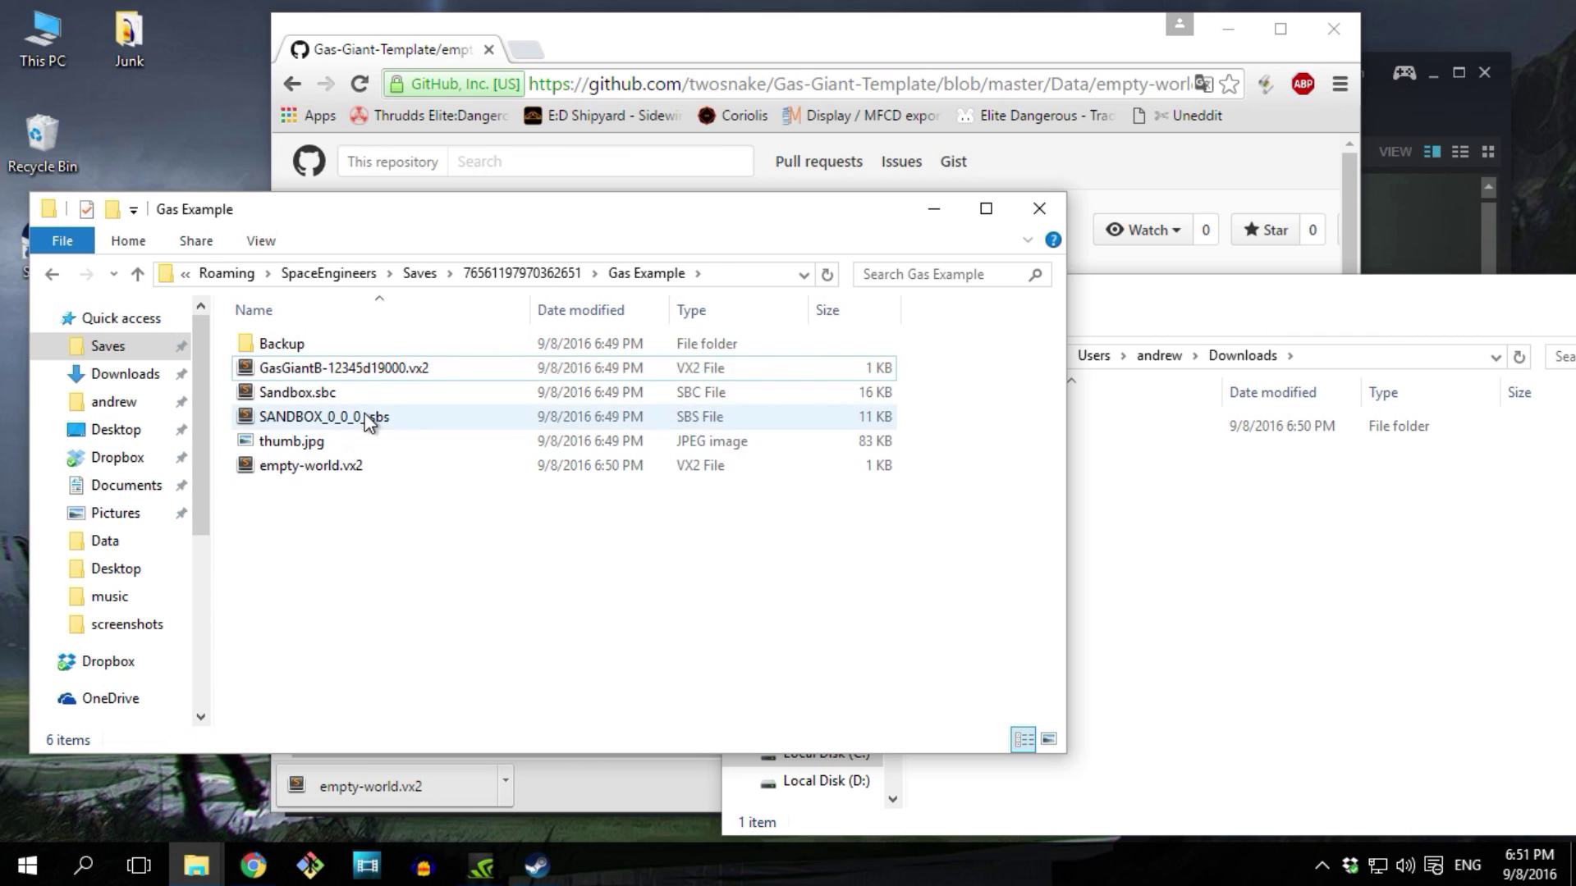
Delete GasGiantB-12345d19000.vx2 from the Gas Example folder to the Recycle Bin
{"action": "right_click", "coordinate": [365, 371]}
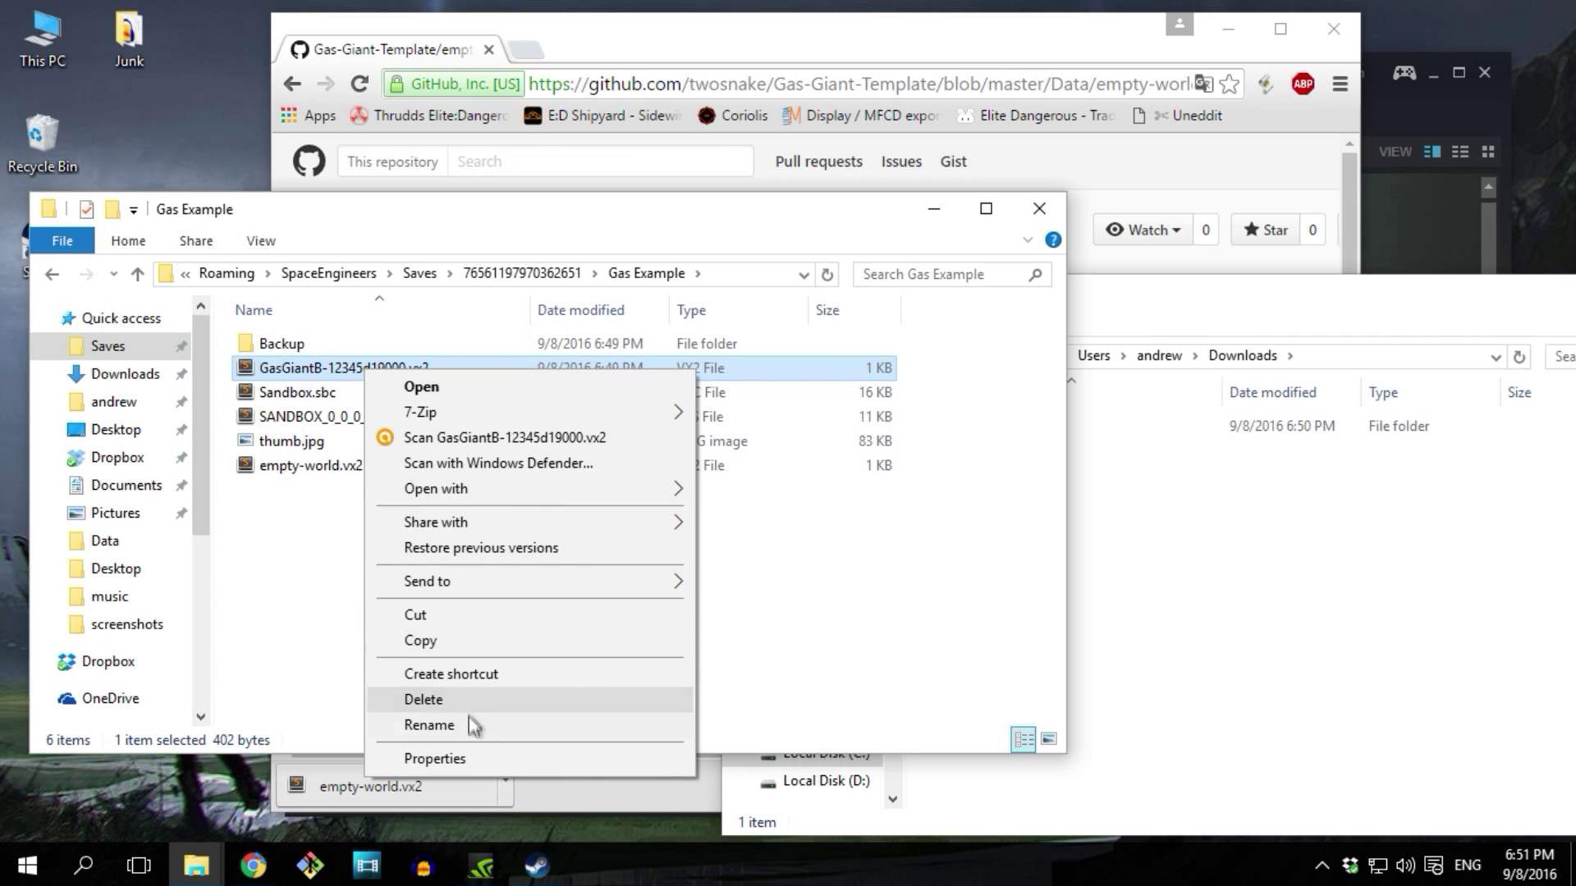
{"action": "left_click", "coordinate": [423, 700]}
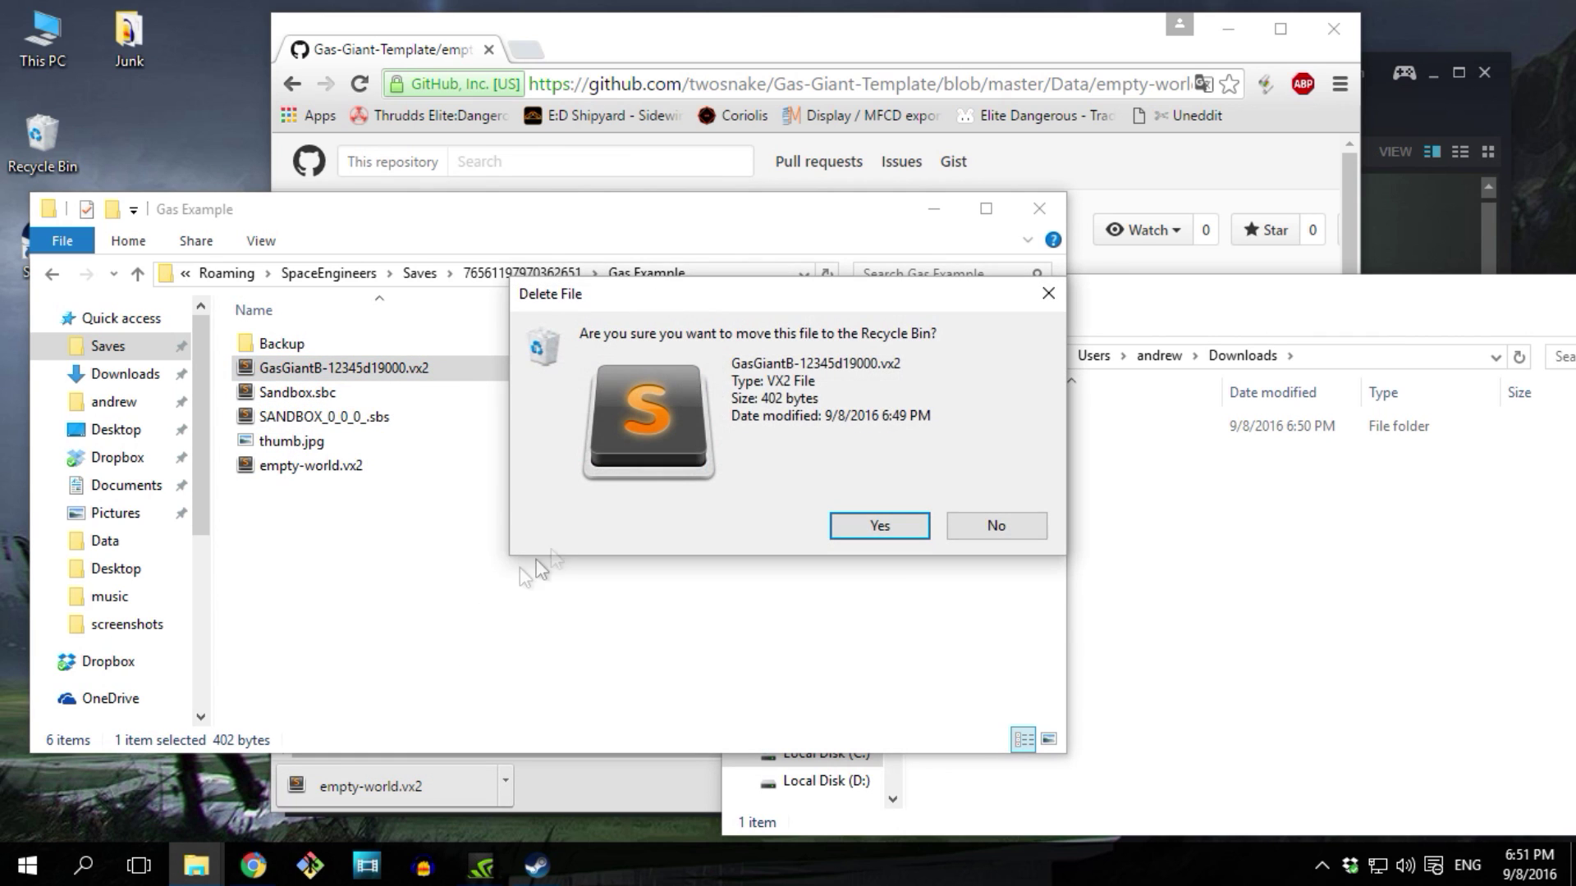
{"action": "left_click", "coordinate": [872, 525]}
Rename empty-world.vx2 as GasGiantB-12345d19000.vx2 using the copied file name
{"action": "right_click", "coordinate": [300, 441]}
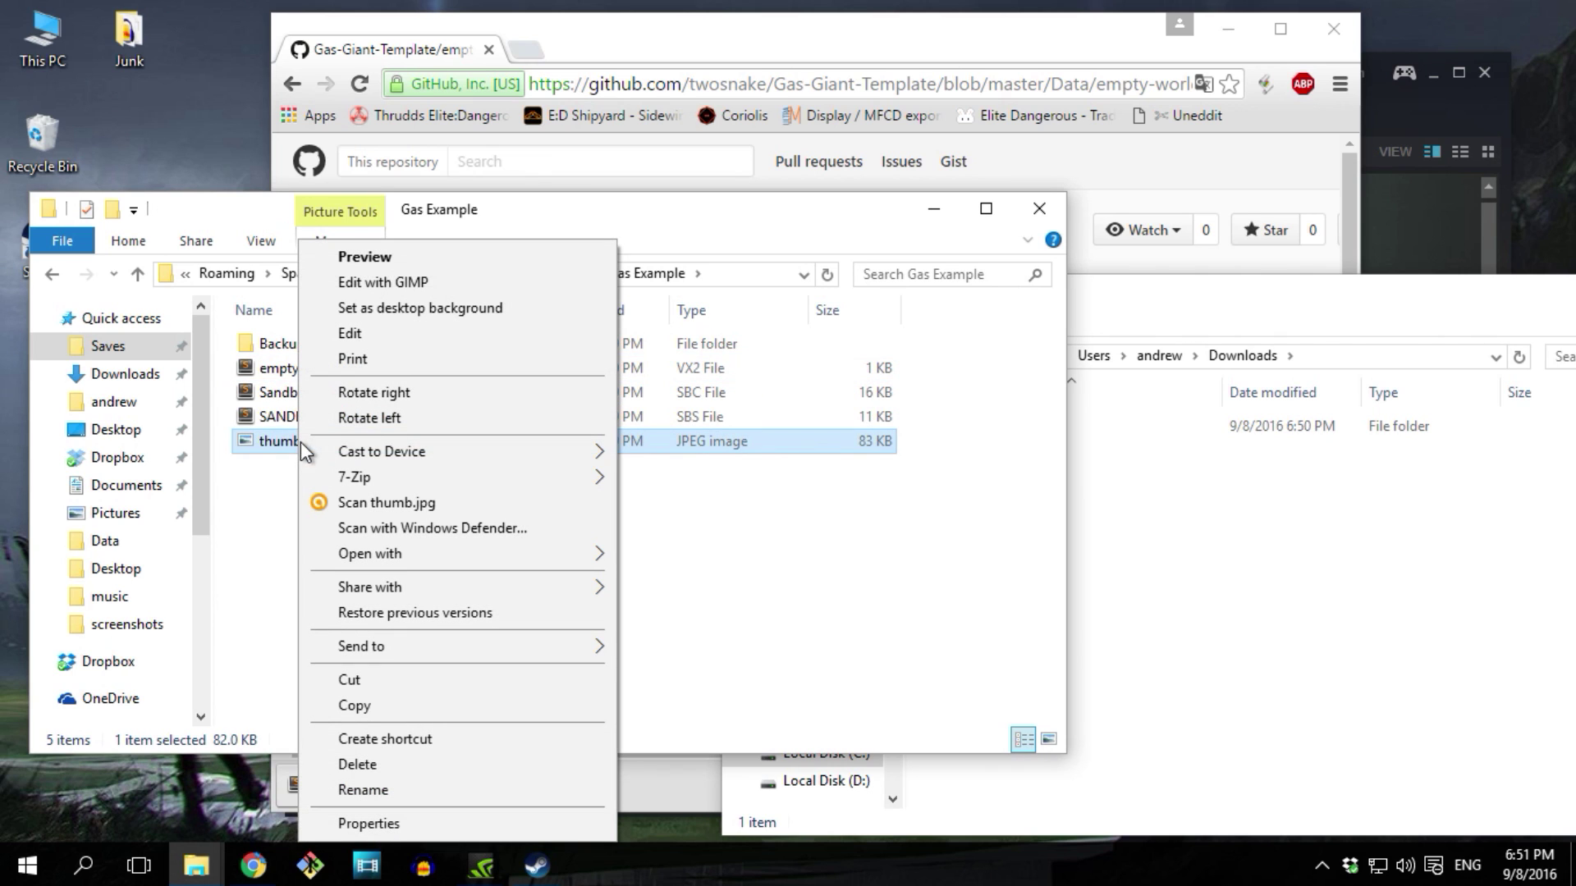
{"action": "left_click", "coordinate": [272, 371]}
{"action": "right_click", "coordinate": [273, 371]}
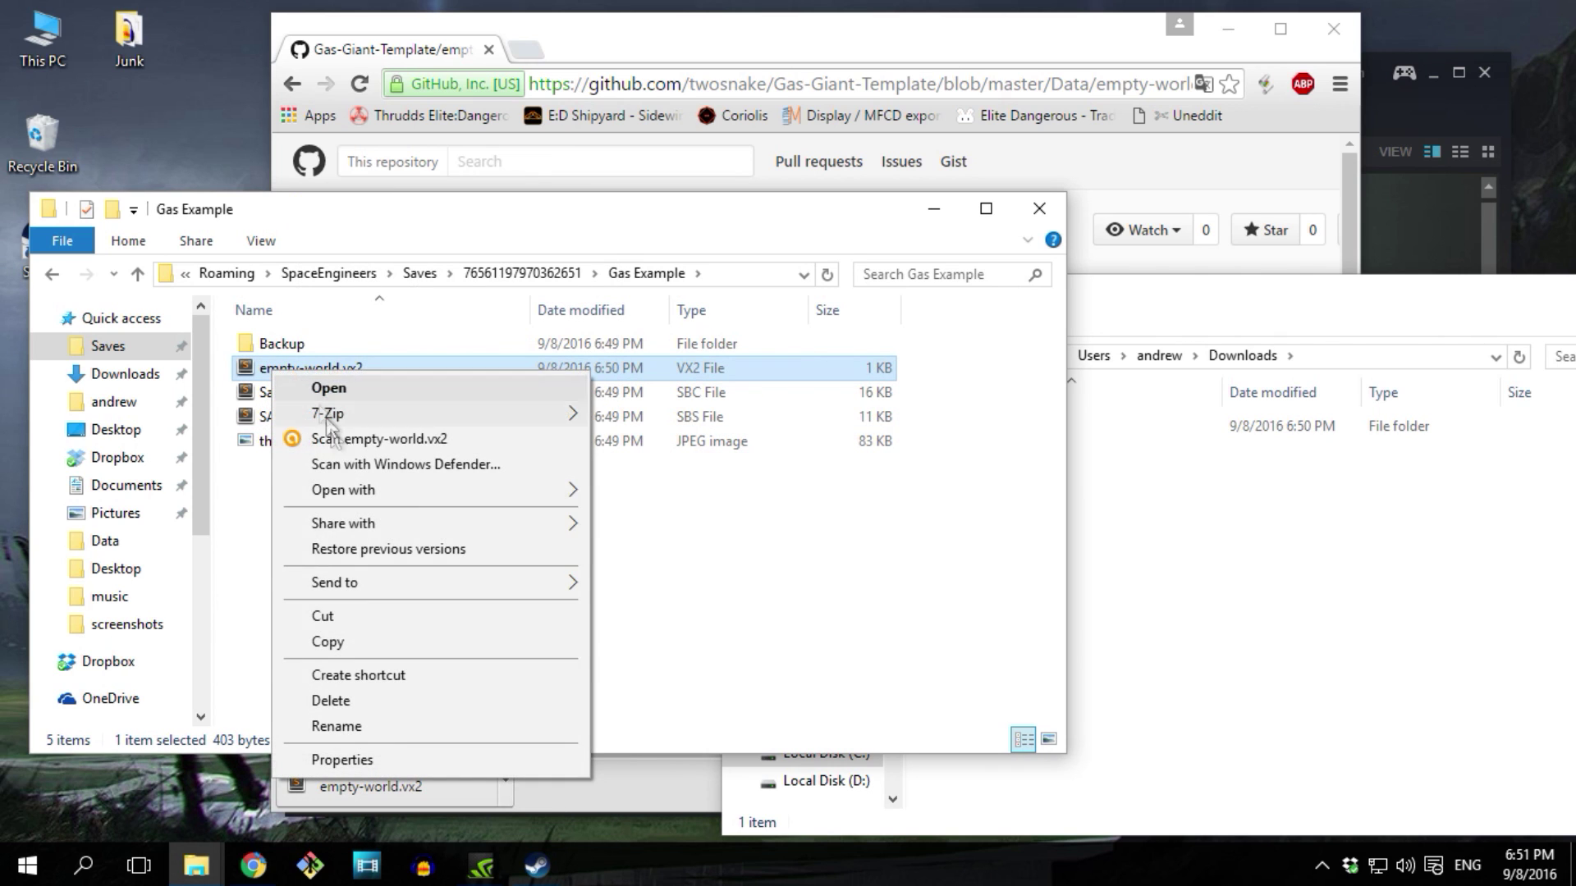
{"action": "left_click", "coordinate": [379, 727]}
{"action": "key", "text": "ctrl+v"}
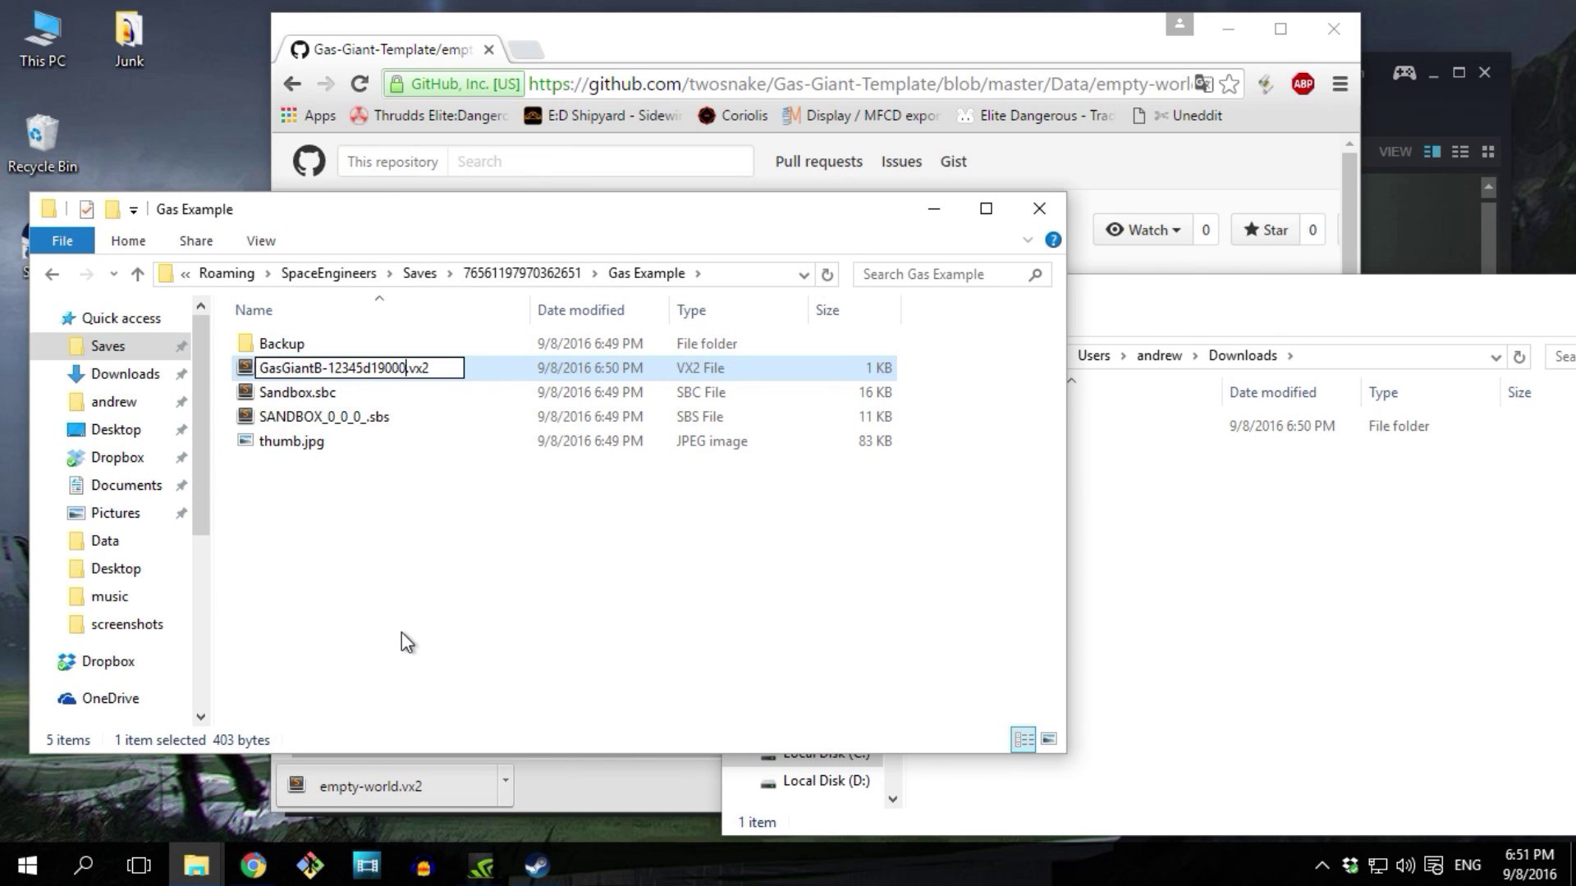
{"action": "key", "text": "Return"}
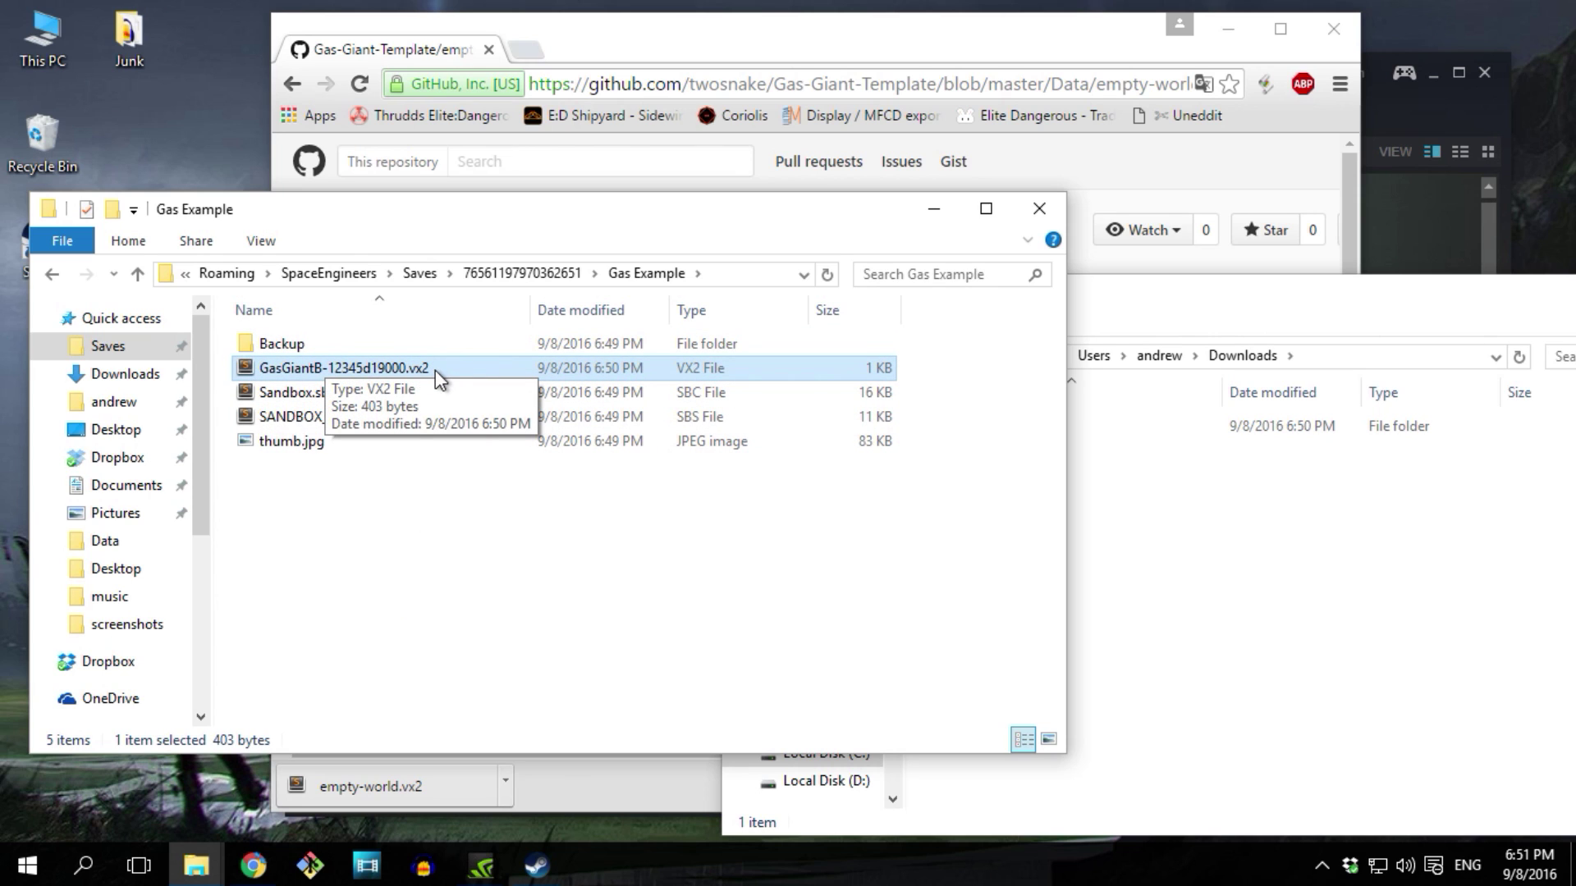
{"action": "left_click", "coordinate": [420, 545]}
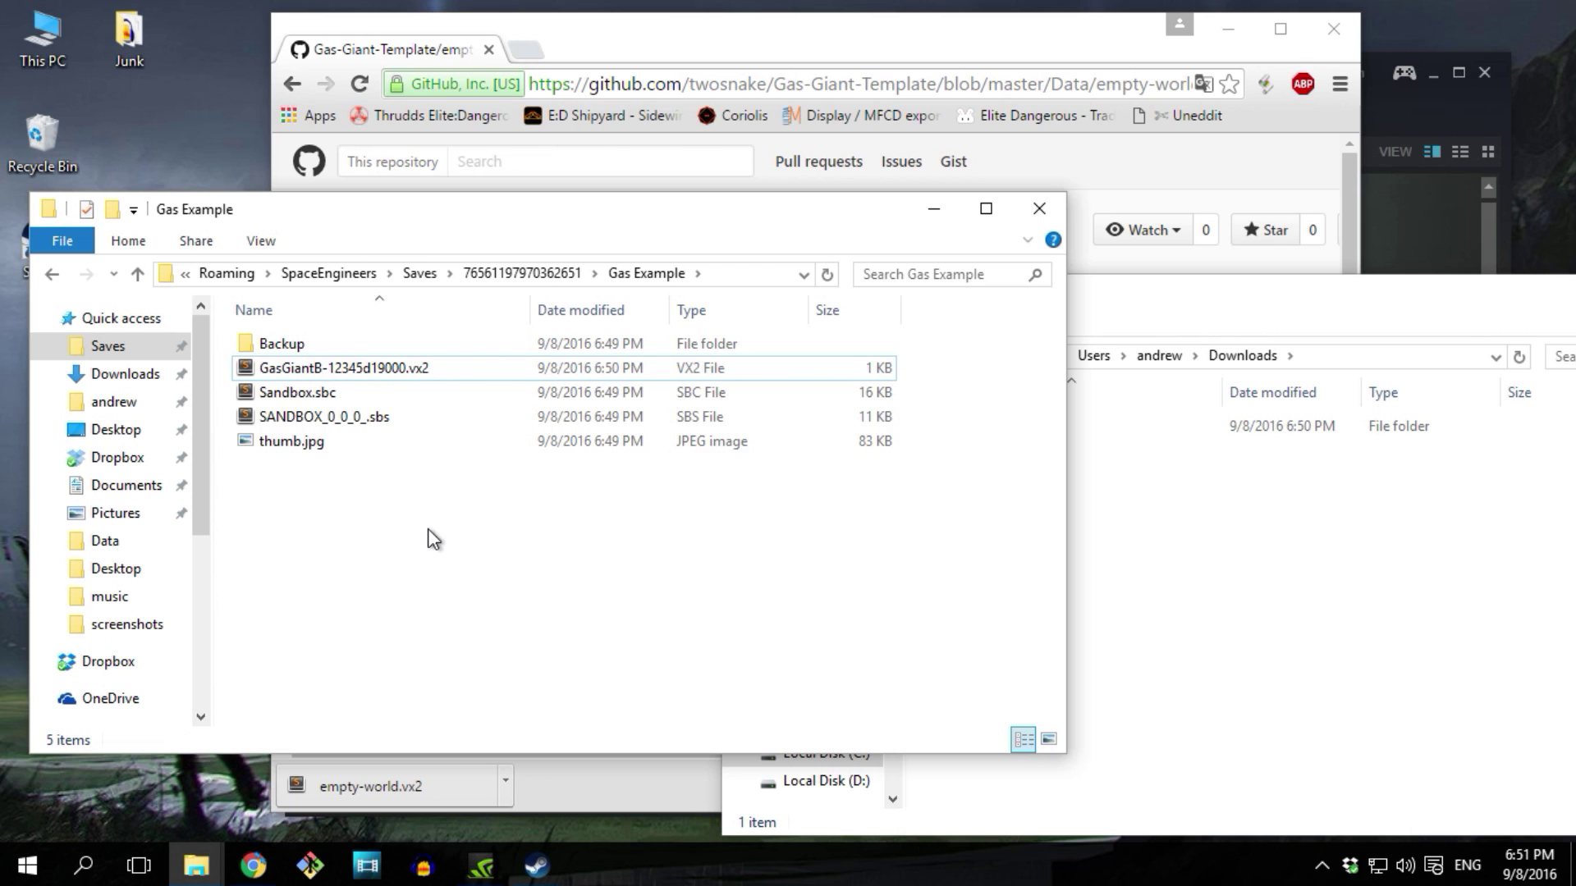